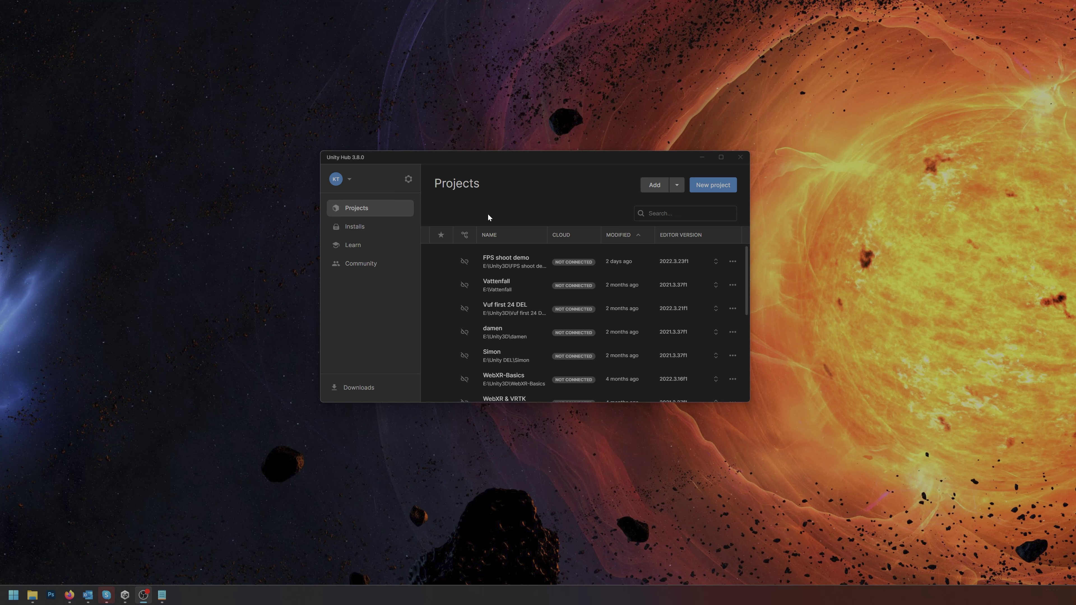
# Check the installed editor versions, then start a new 3D Built-In project named 'New basics'
pyautogui.click(387, 227)
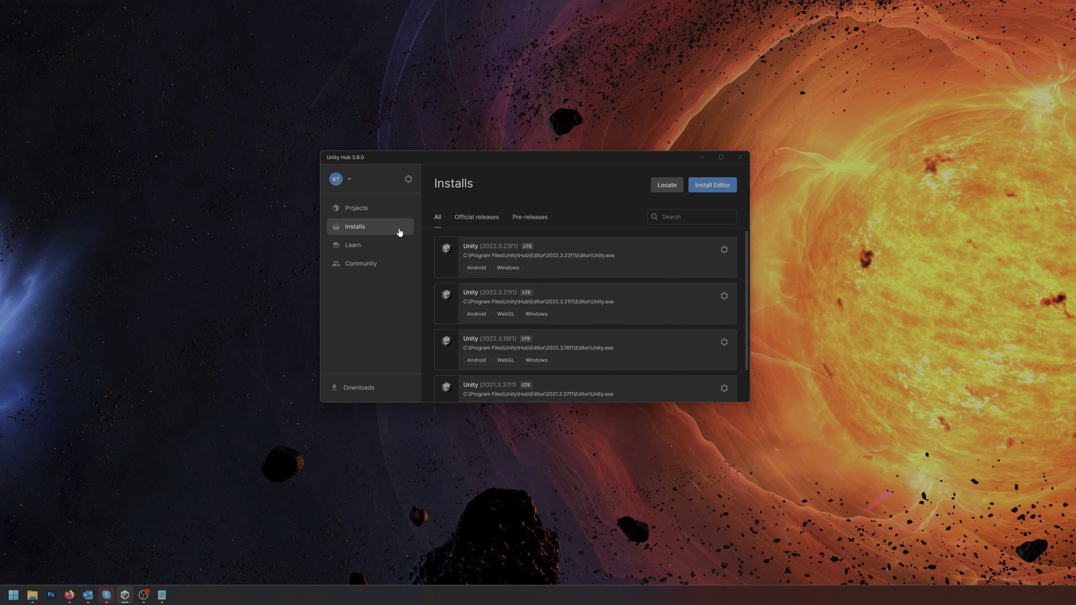
pyautogui.click(360, 210)
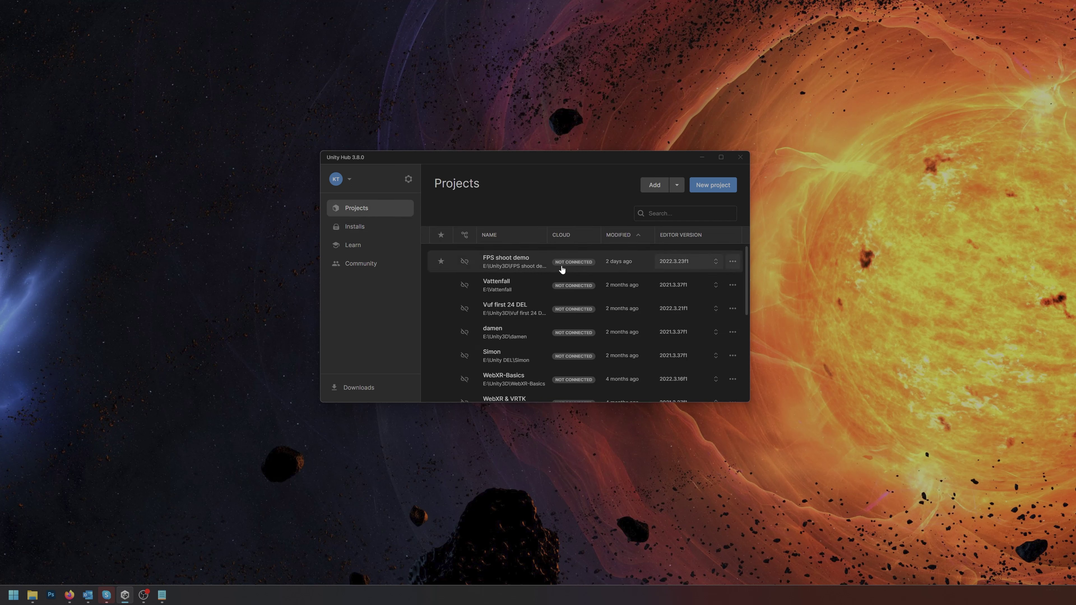
pyautogui.moveTo(562, 265)
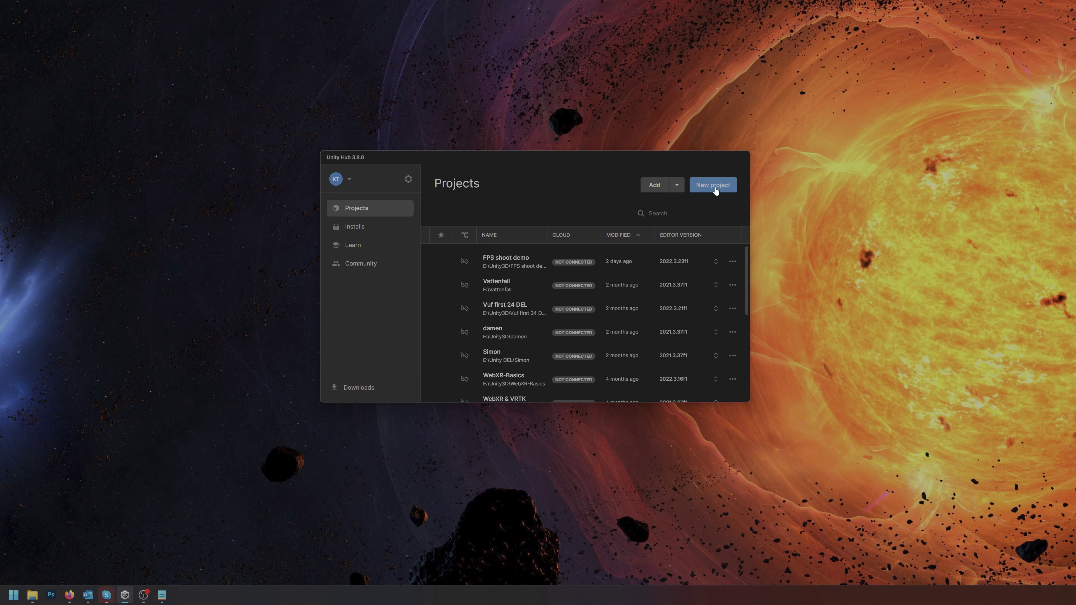
pyautogui.click(716, 187)
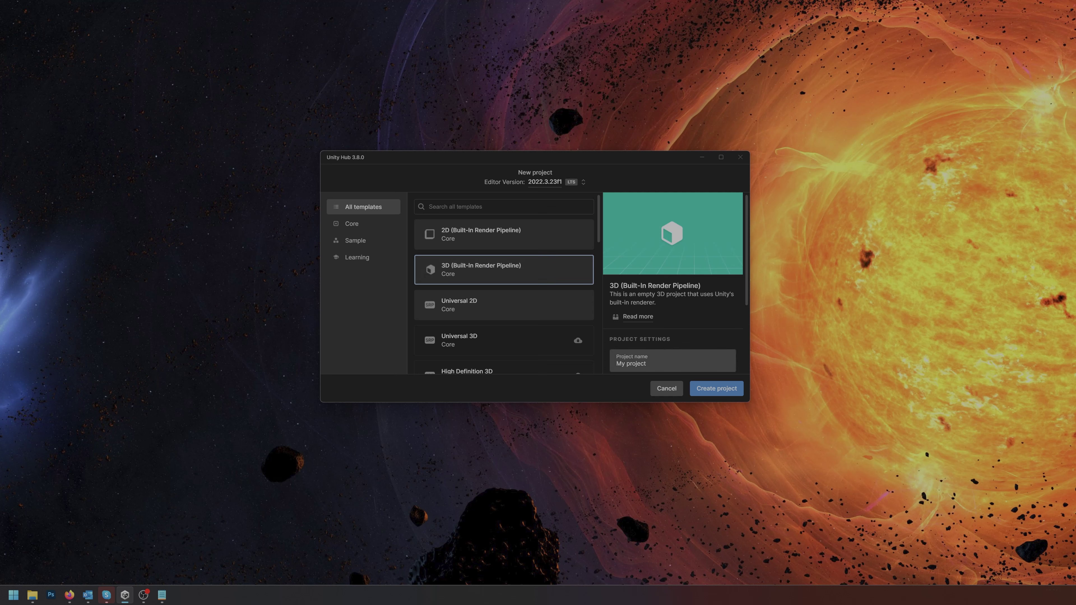
pyautogui.click(631, 363)
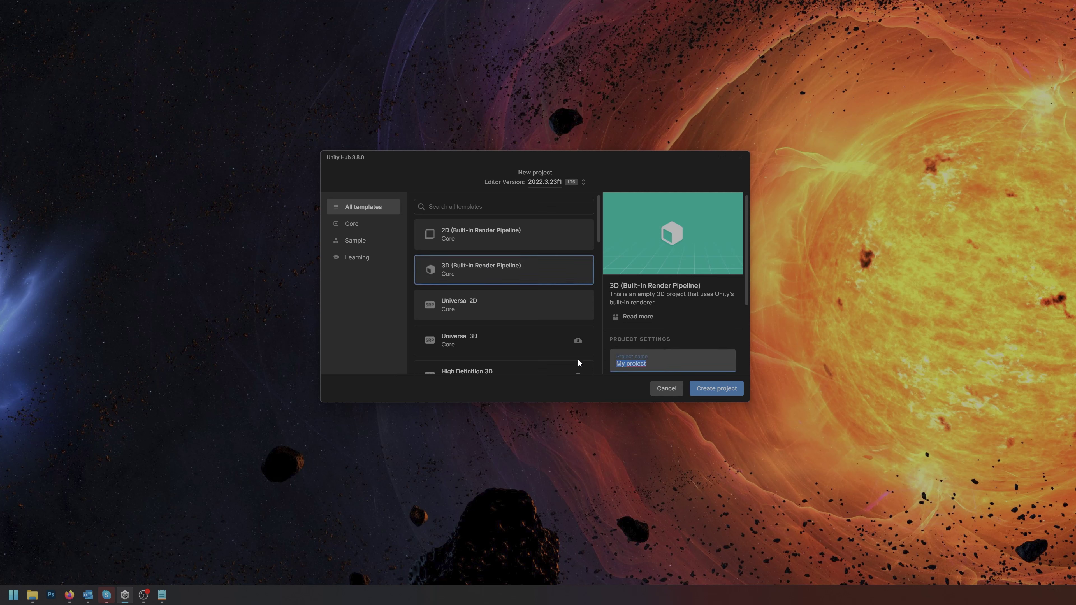
pyautogui.write('New basics')
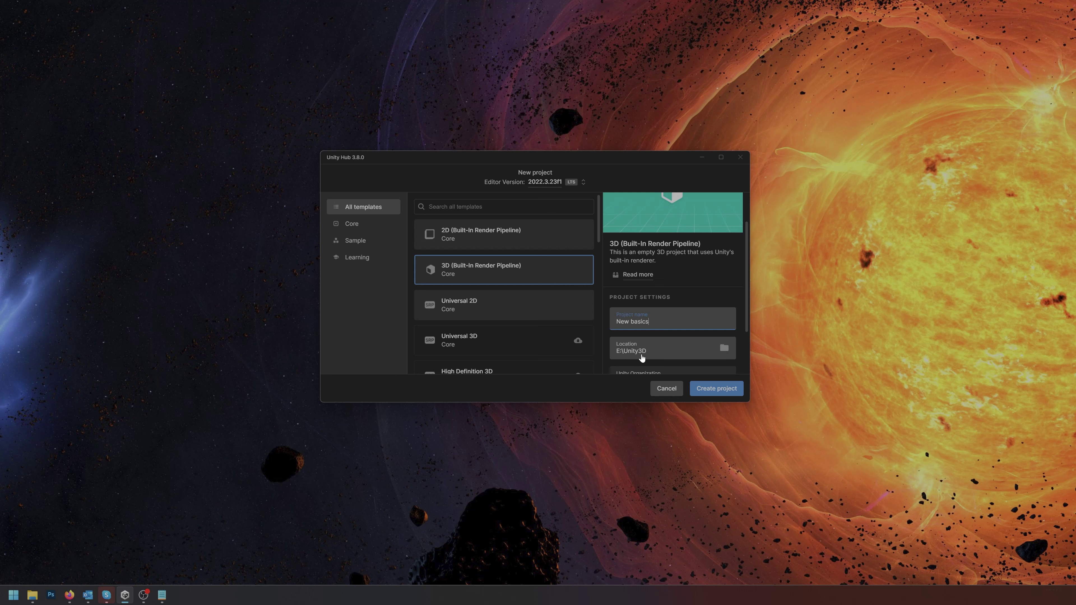
# Turn off Connect to Unity Cloud and create the 'New basics' project
pyautogui.scroll(-1, 680, 353)
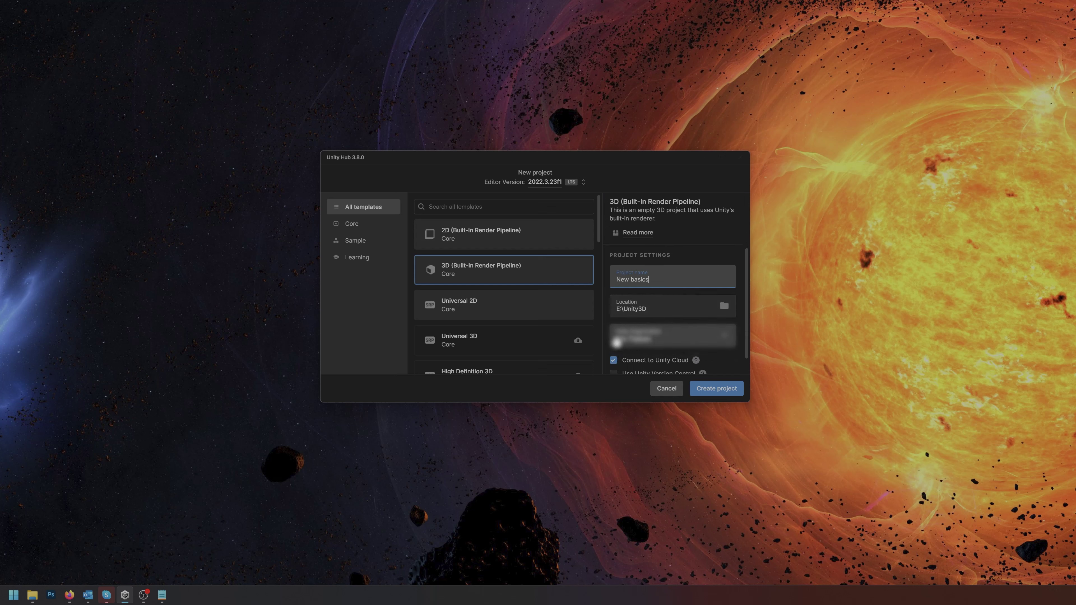
pyautogui.scroll(-1, 656, 343)
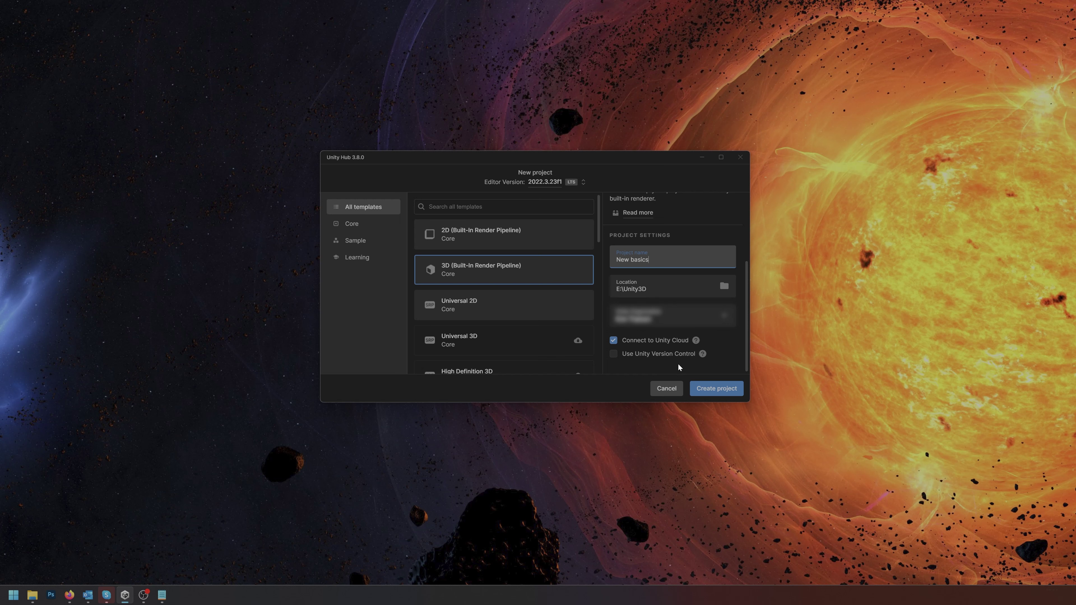
pyautogui.click(614, 341)
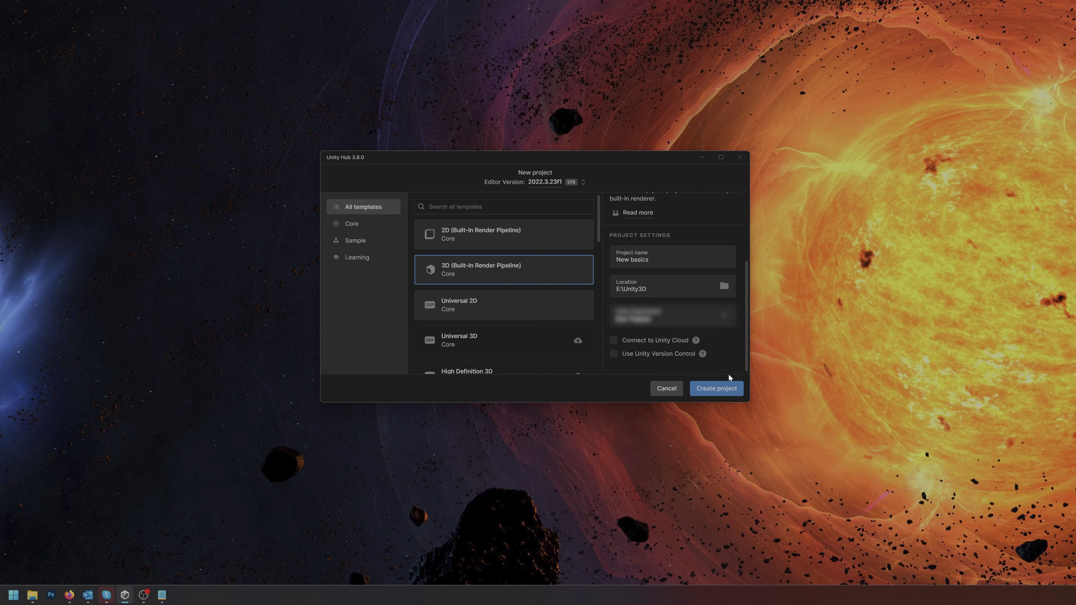
pyautogui.click(716, 388)
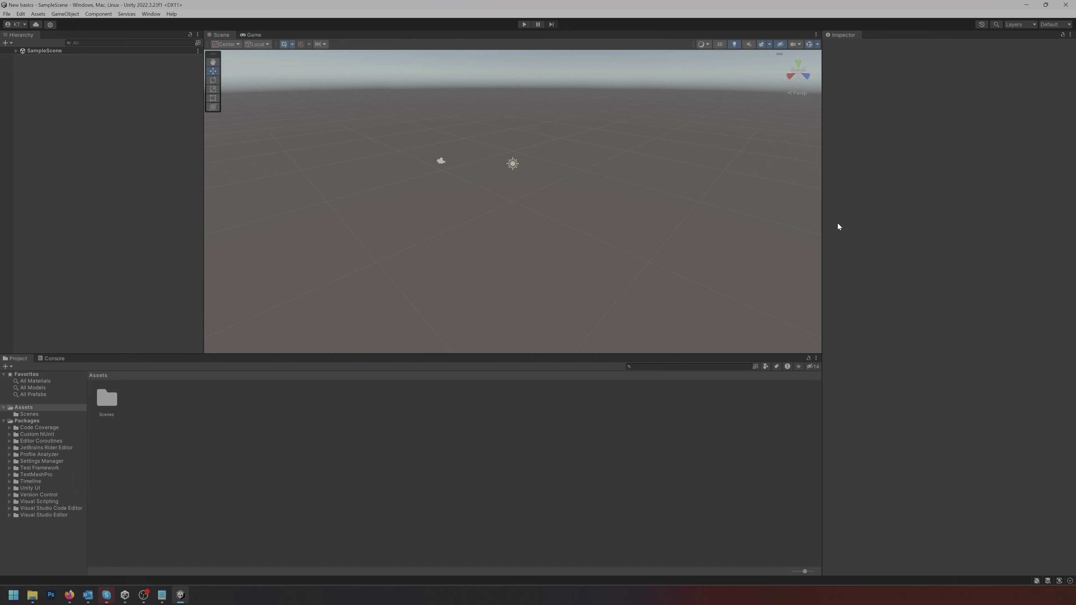
# Choose the 2 by 3 layout from the Layout dropdown, placing Scene above Game
pyautogui.click(1052, 24)
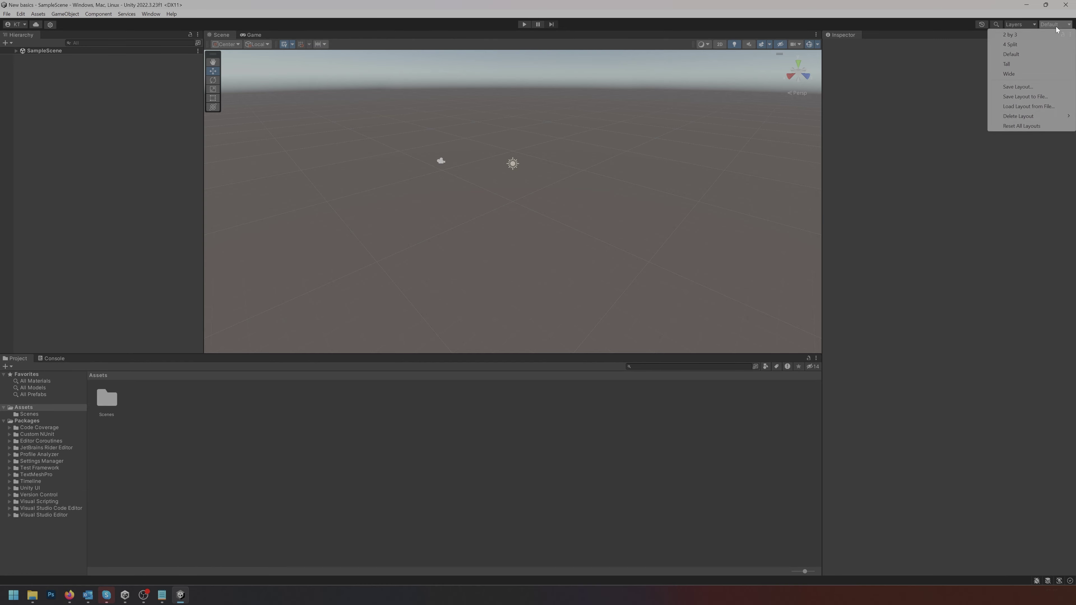
pyautogui.click(1017, 34)
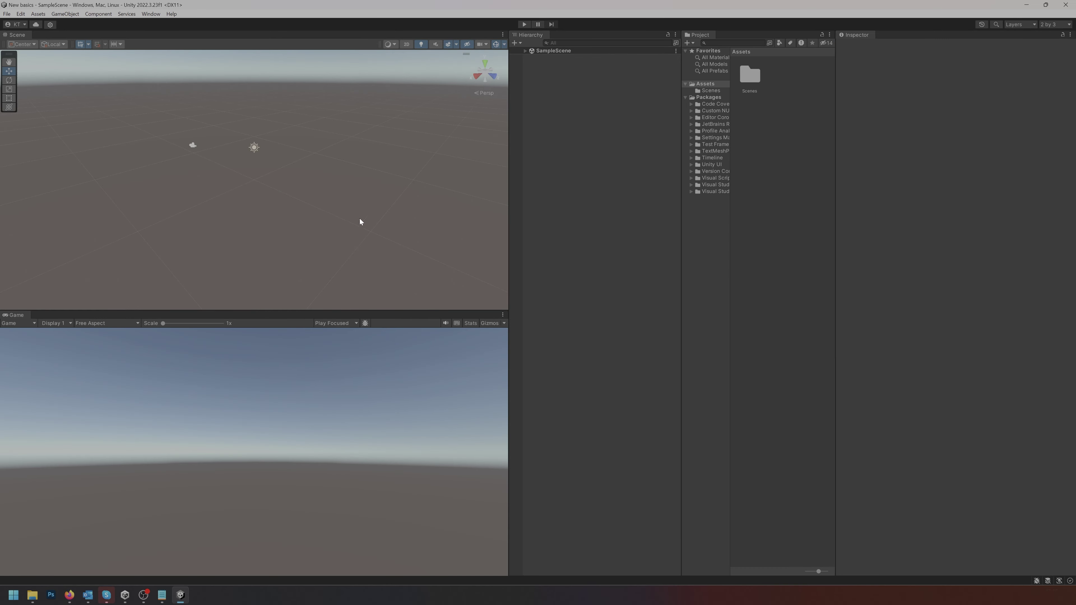
pyautogui.click(1059, 26)
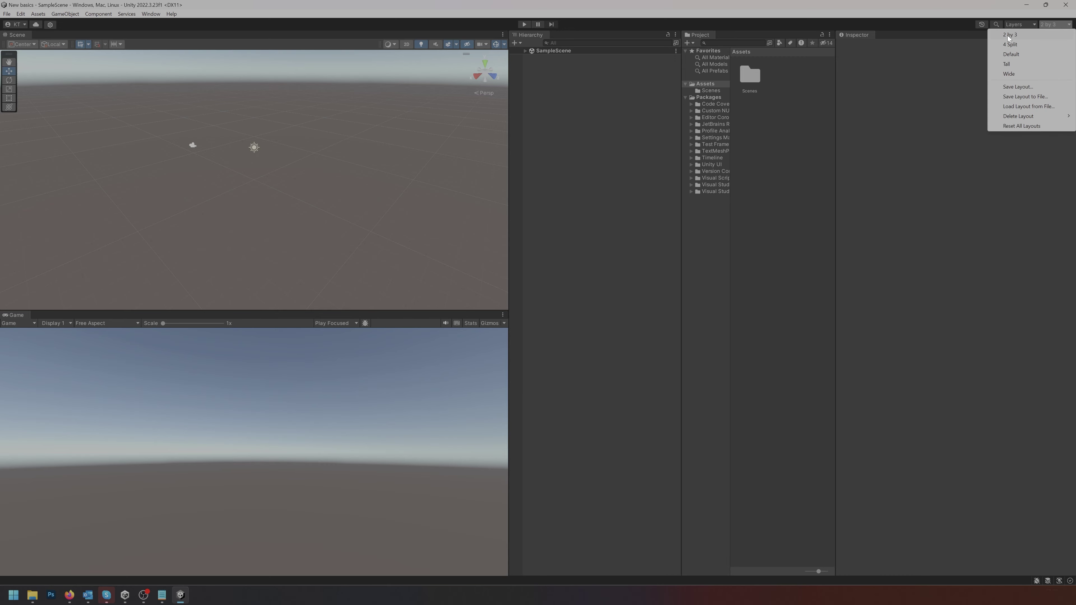
pyautogui.click(1017, 36)
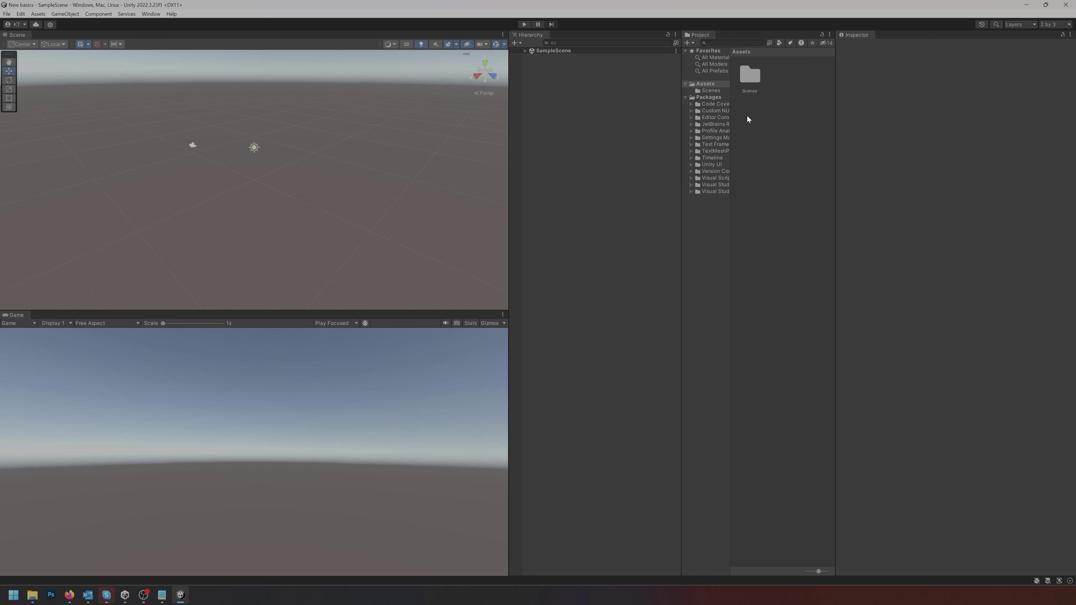
# Set the Project panel to One Column Layout, collapse Packages, and expand SampleScene in the Hierarchy
pyautogui.click(829, 35)
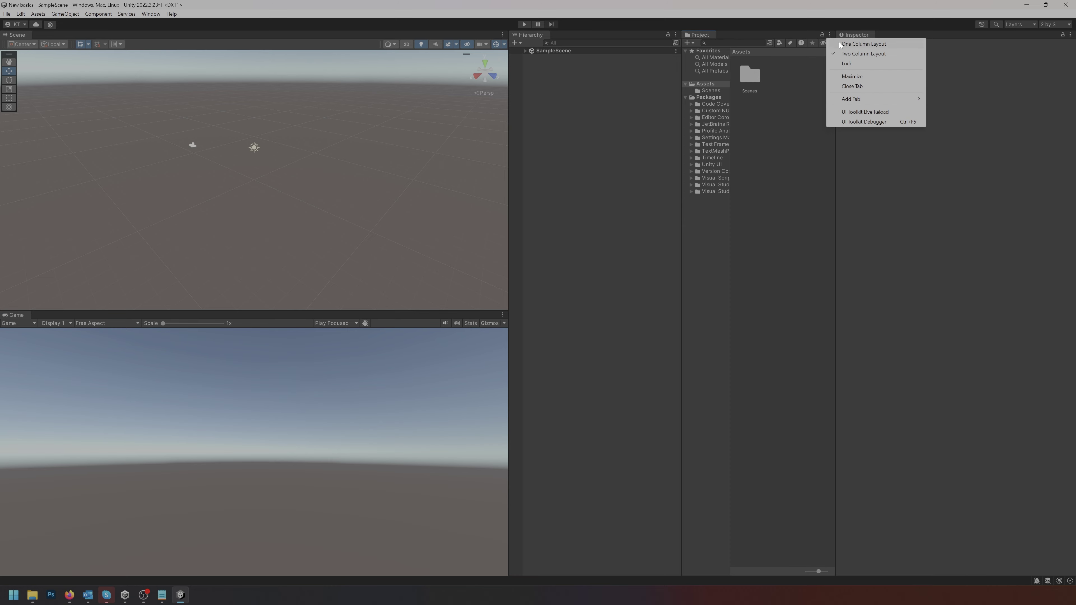
pyautogui.click(860, 45)
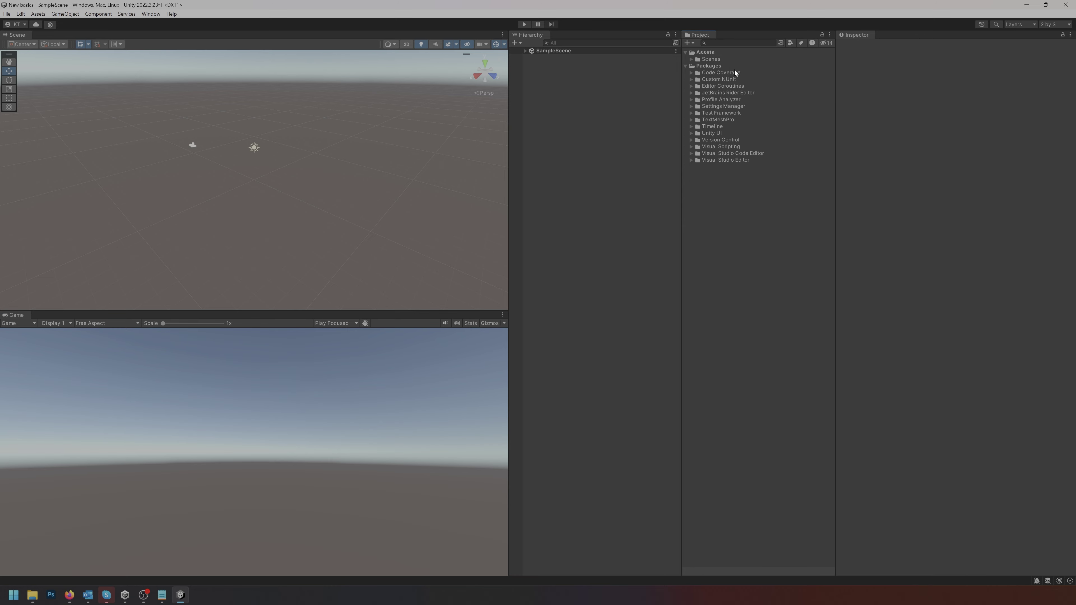
pyautogui.click(685, 65)
pyautogui.click(626, 135)
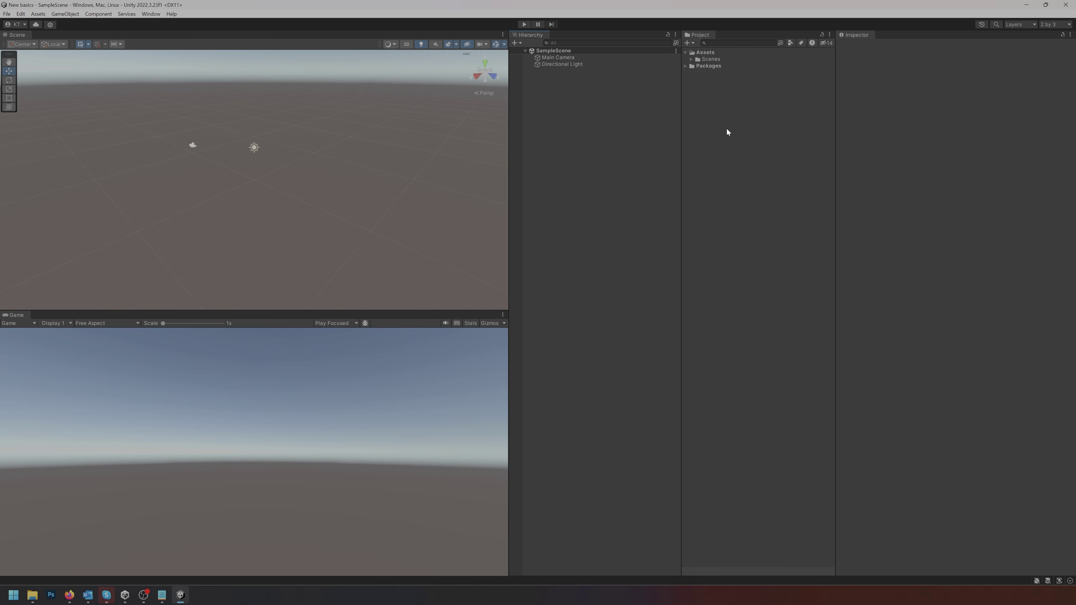
# Use Show in Explorer on the Assets folder to reveal the New basics project folder
pyautogui.rightClick(698, 52)
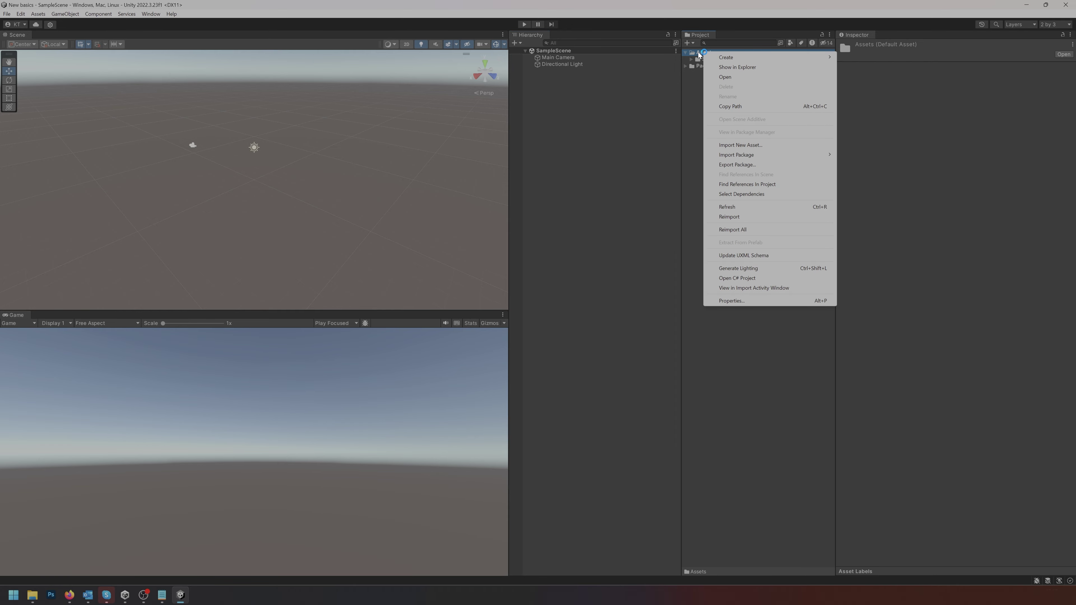
pyautogui.rightClick(699, 54)
pyautogui.click(690, 97)
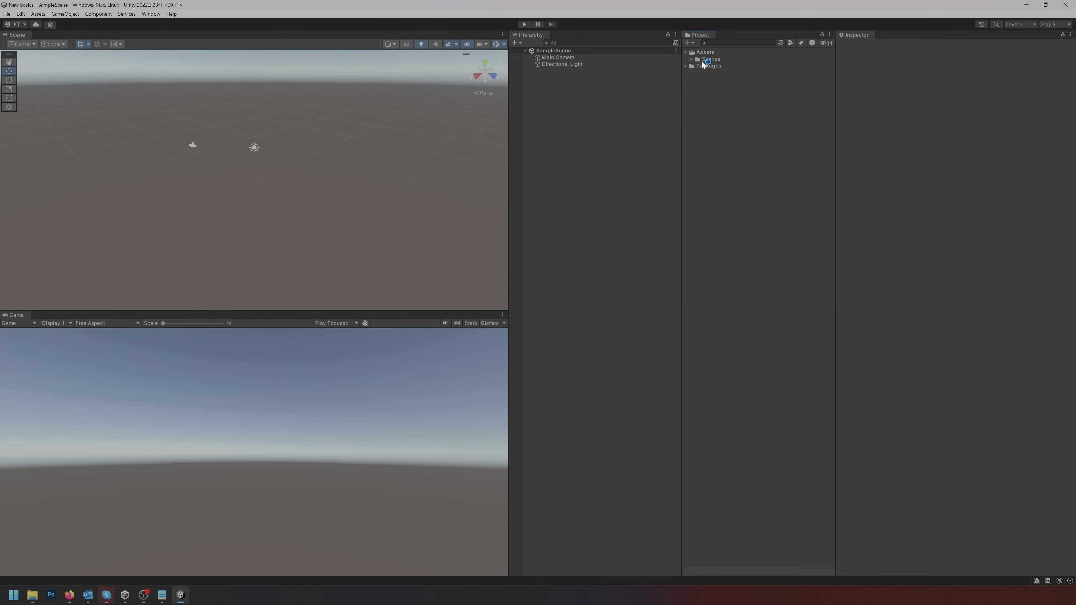
pyautogui.rightClick(702, 53)
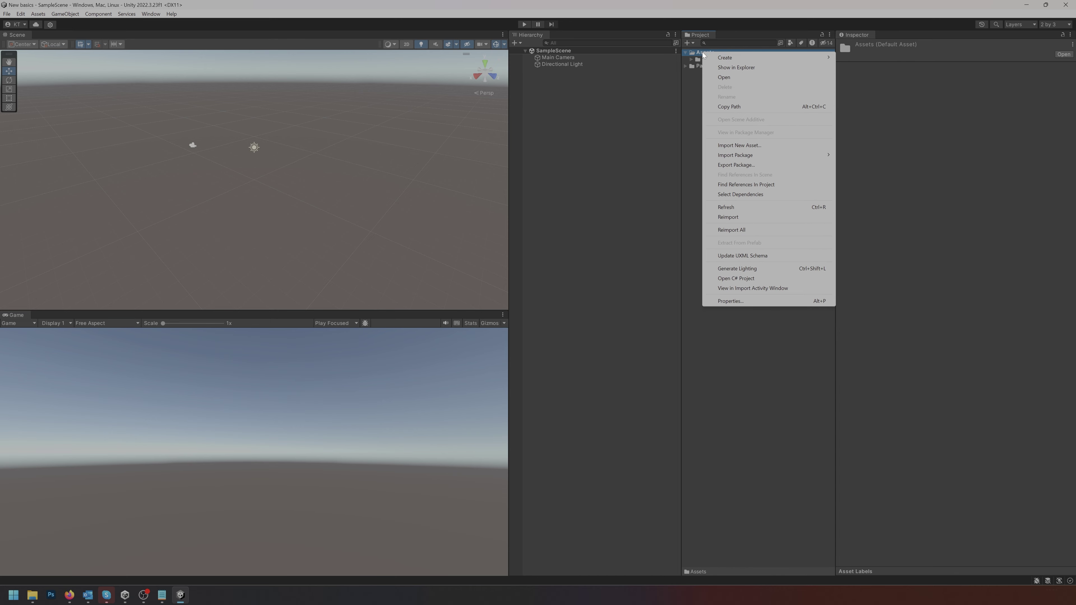
pyautogui.click(760, 68)
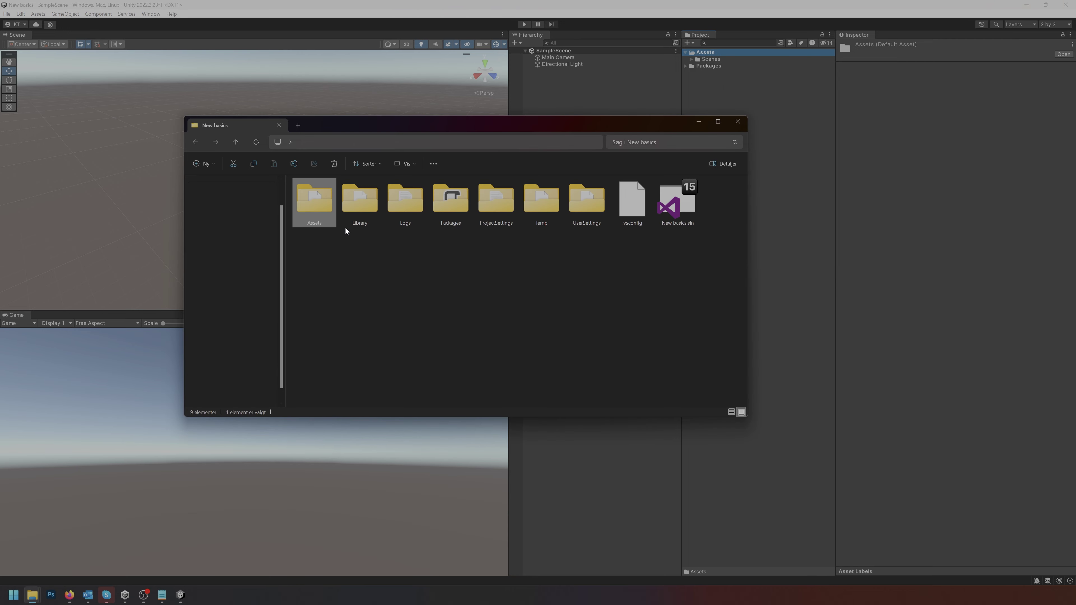
# Open the Assets folder to see Scenes and Scenes.meta, then close File Explorer
pyautogui.doubleClick(322, 206)
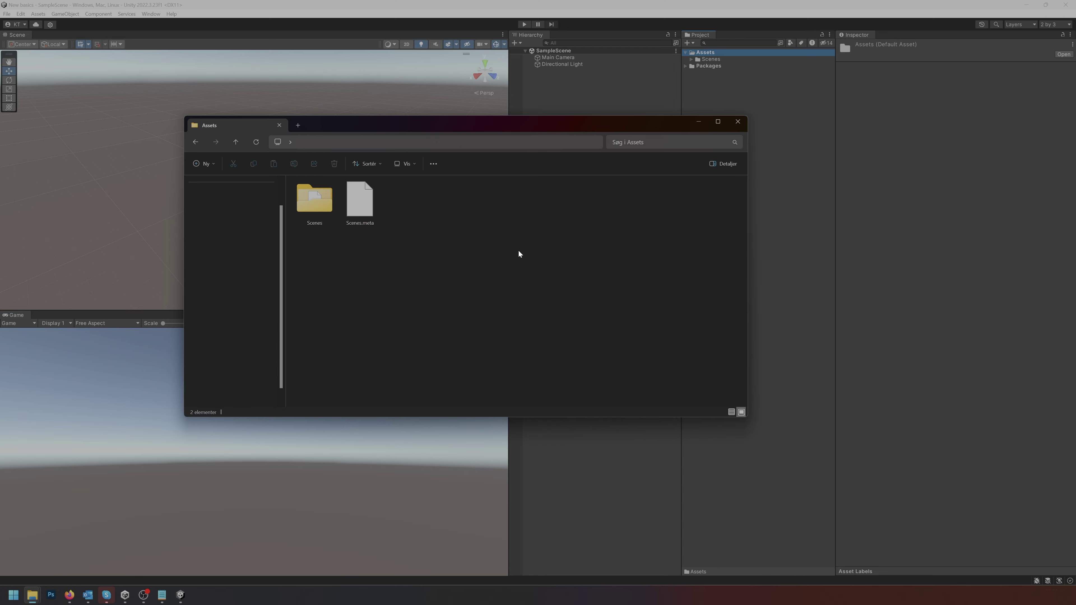
pyautogui.click(737, 122)
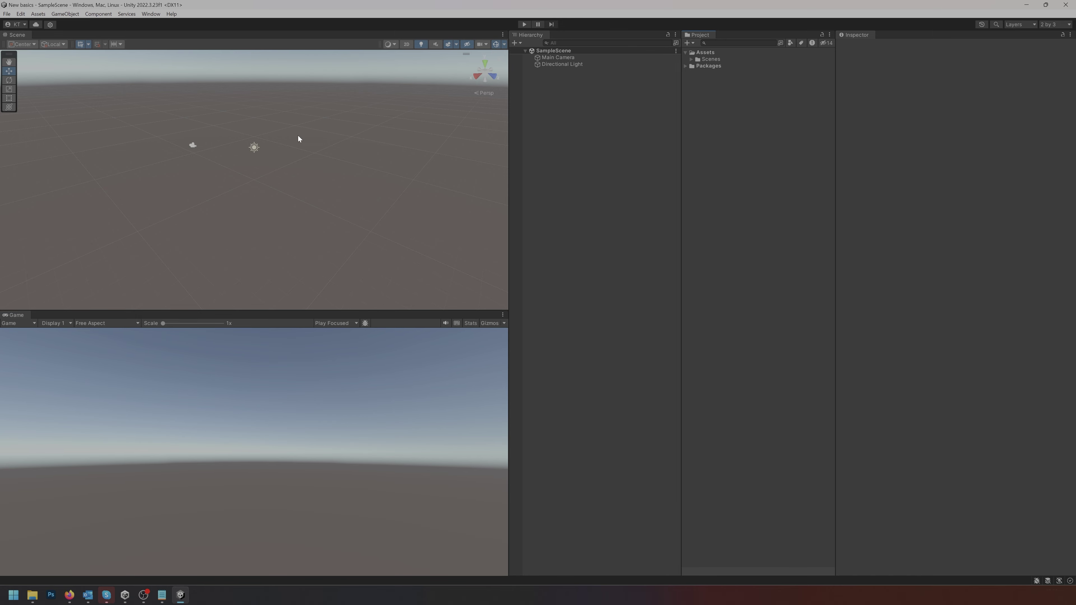
# Create a 3D Object > Plane from the Hierarchy and deselect it
pyautogui.rightClick(572, 105)
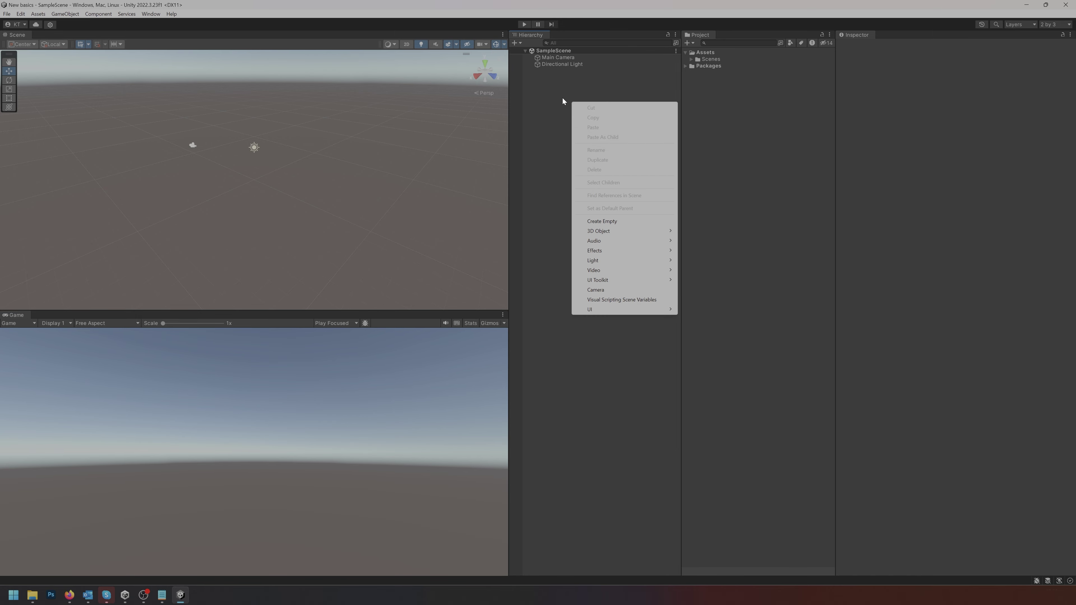
pyautogui.moveTo(608, 233)
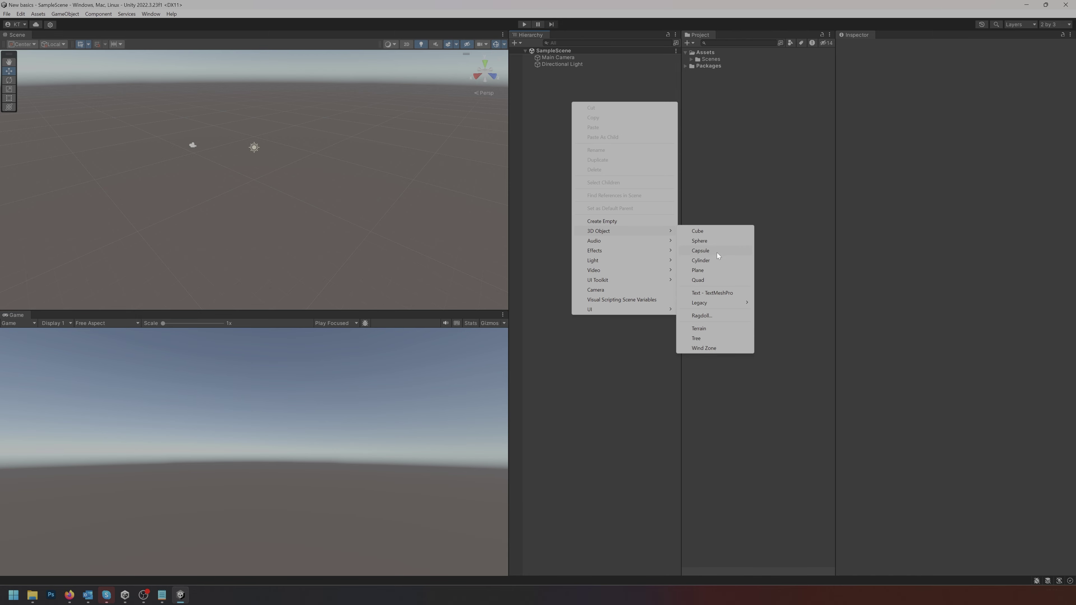
pyautogui.click(698, 271)
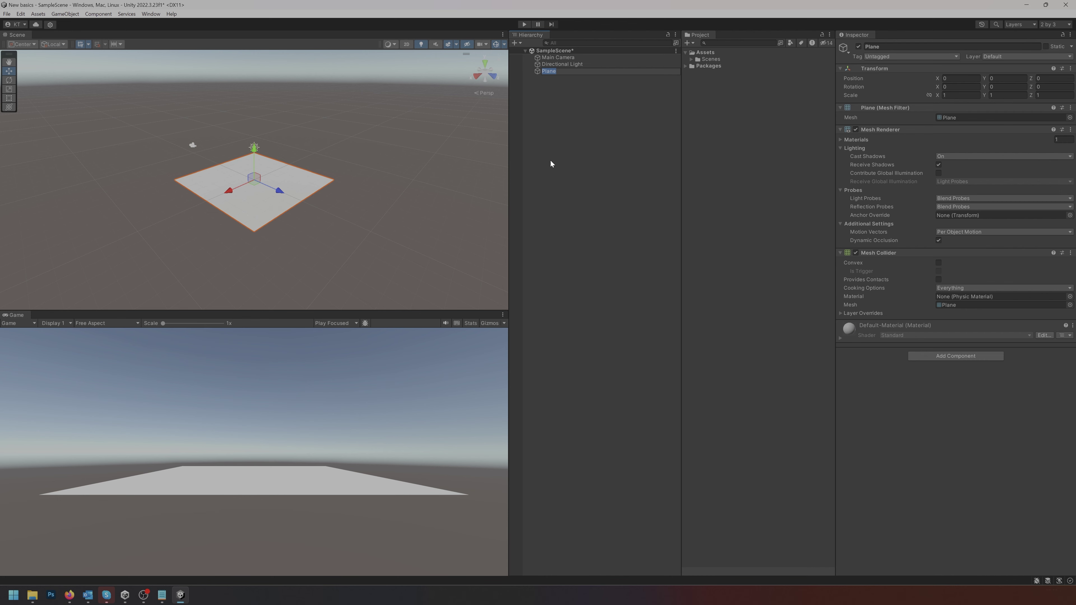
pyautogui.click(586, 136)
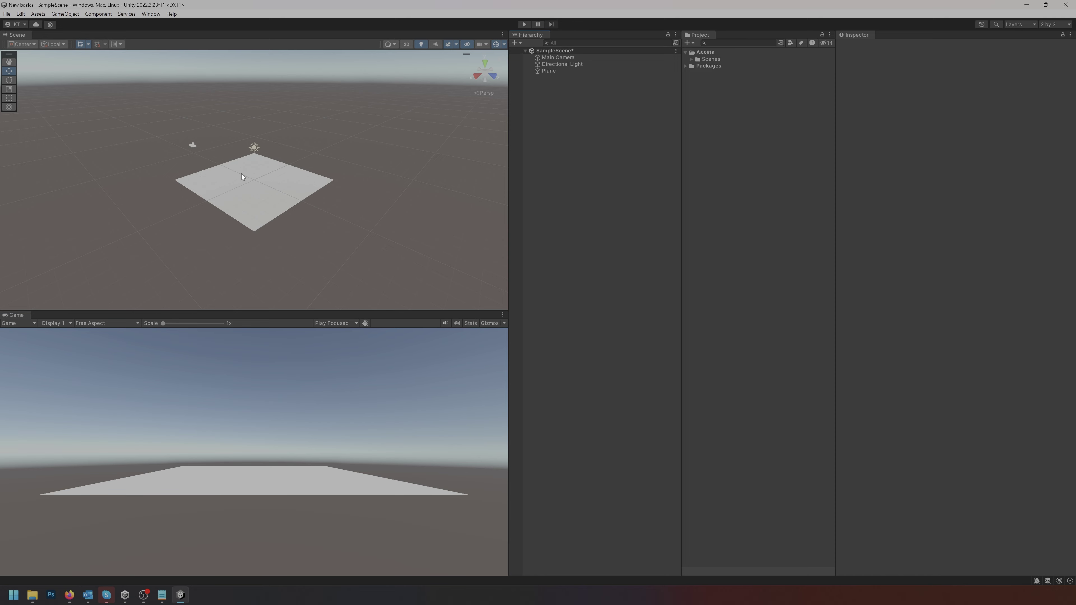
# Orbit and fly the scene camera in until the plane is seen from near above
pyautogui.moveTo(256, 182); pyautogui.dragTo(522, 188, button='right')
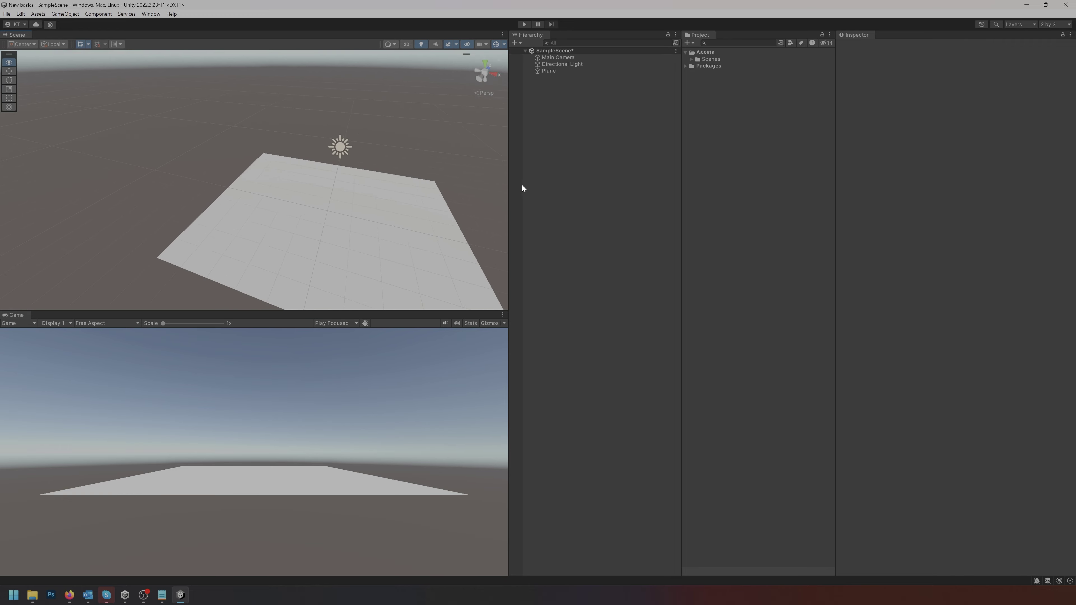
pyautogui.moveTo(380, 189); pyautogui.dragTo(283, 195, button='right')
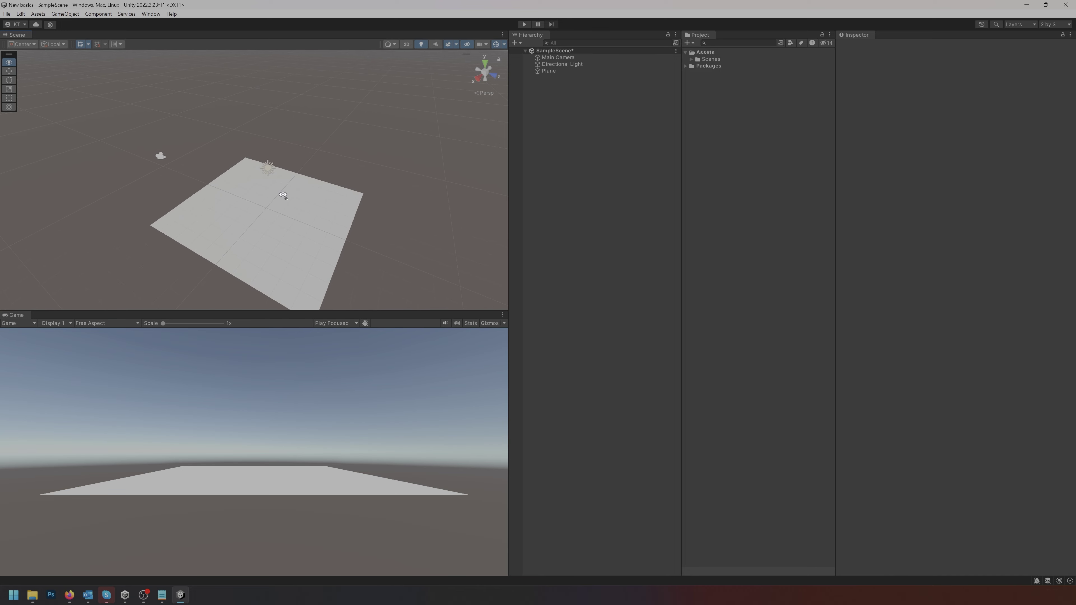
pyautogui.scroll(1, 283, 195)
pyautogui.moveTo(283, 195); pyautogui.dragTo(227, 153, button='right')
pyautogui.scroll(3, 283, 196)
pyautogui.scroll(2, 282, 195)
pyautogui.press('w')
pyautogui.press('s')
pyautogui.scroll(-10, 282, 196)
pyautogui.scroll(5, 270, 196)
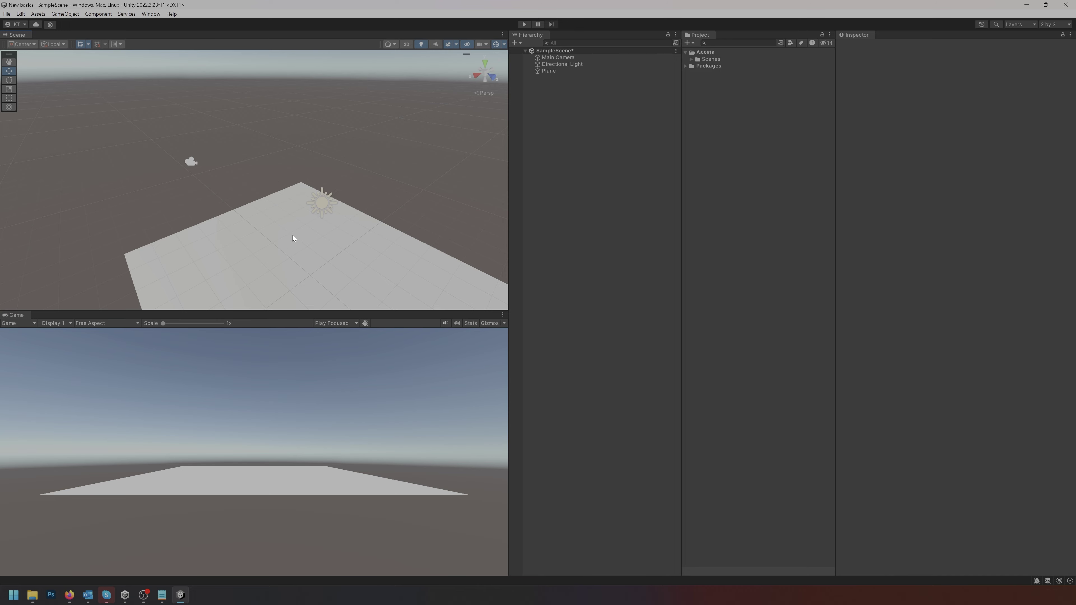
pyautogui.keyDown('alt'); pyautogui.moveTo(293, 235); pyautogui.dragTo(293, 198); pyautogui.keyUp('alt')
pyautogui.scroll(-3, 296, 200)
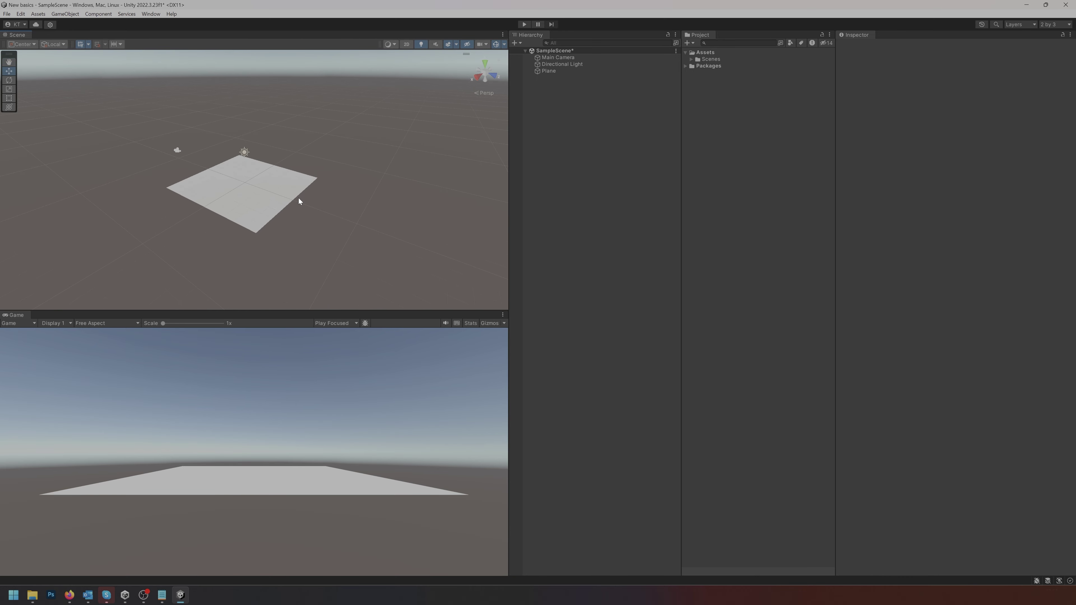
# Select the Plane and frame it with F, then reselect it from the Hierarchy to recentre the view
pyautogui.click(254, 189)
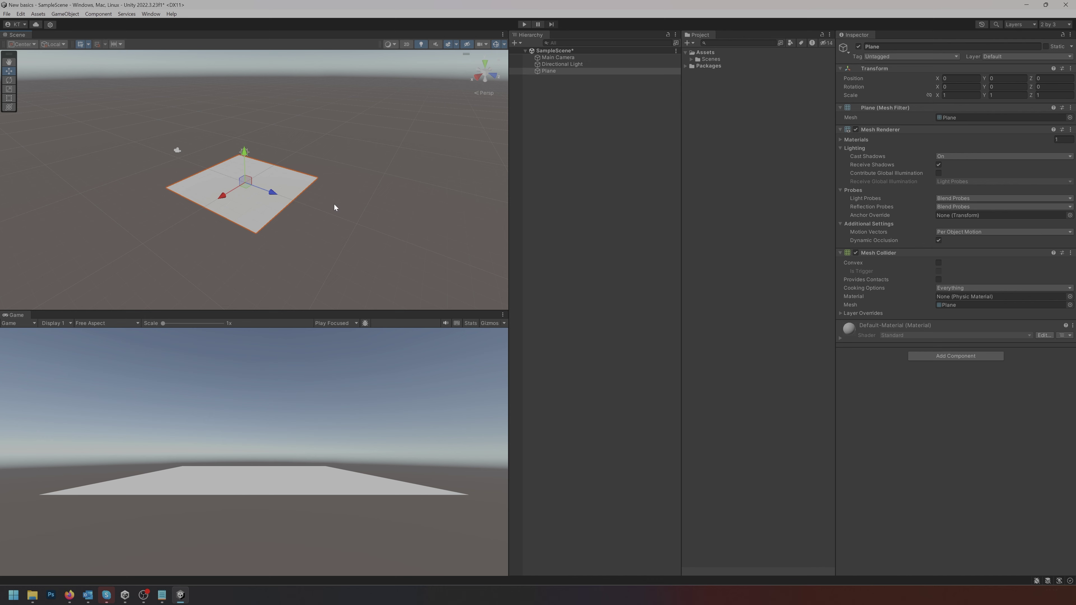
pyautogui.press('f')
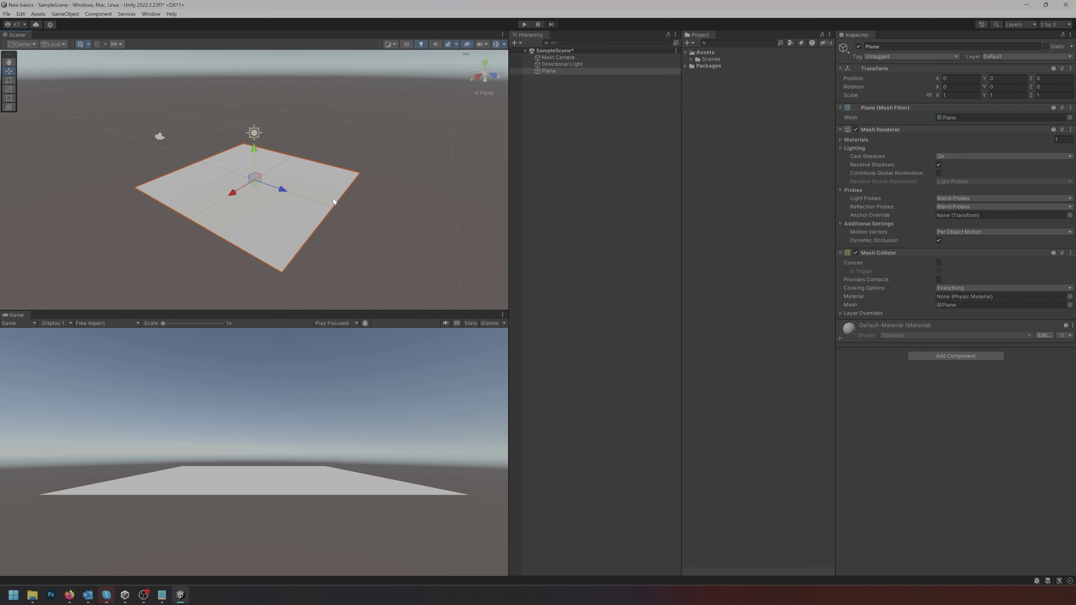
pyautogui.scroll(5, 332, 199)
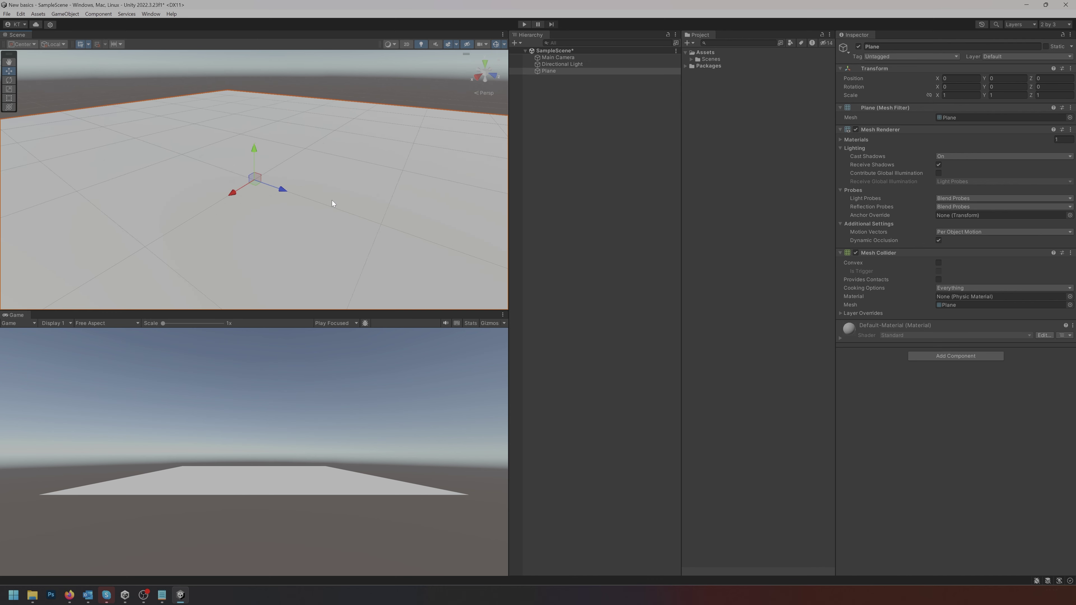
pyautogui.scroll(-5, 326, 204)
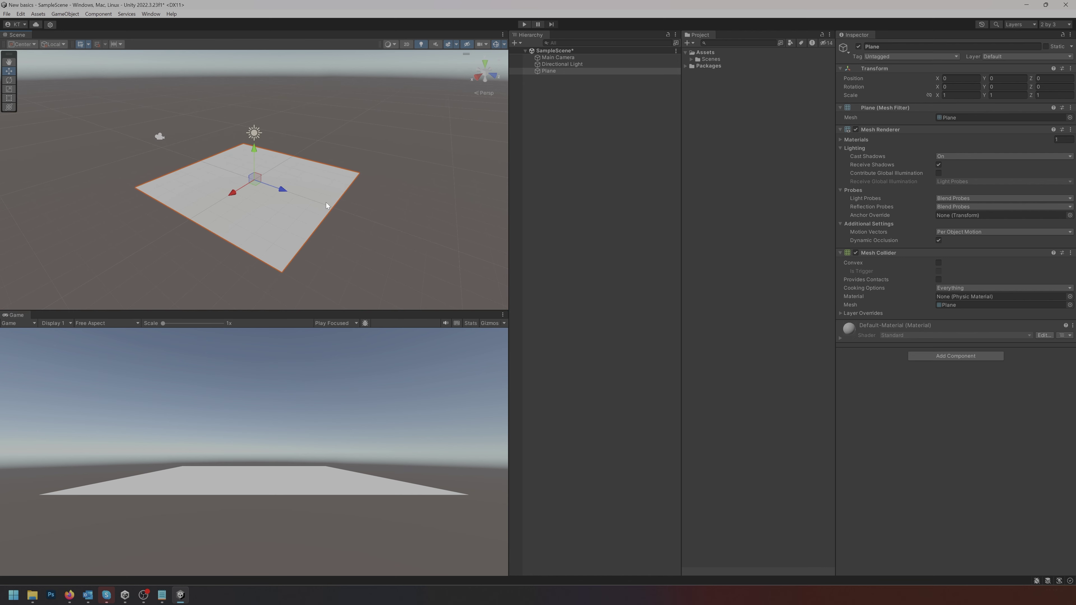
pyautogui.scroll(5, 326, 204)
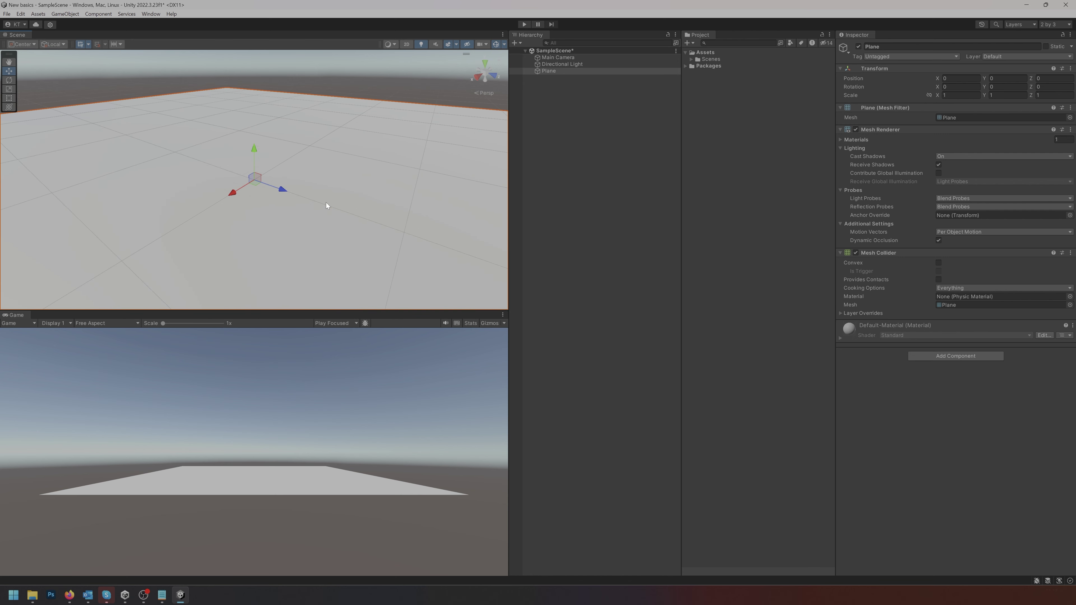
pyautogui.scroll(-5, 325, 205)
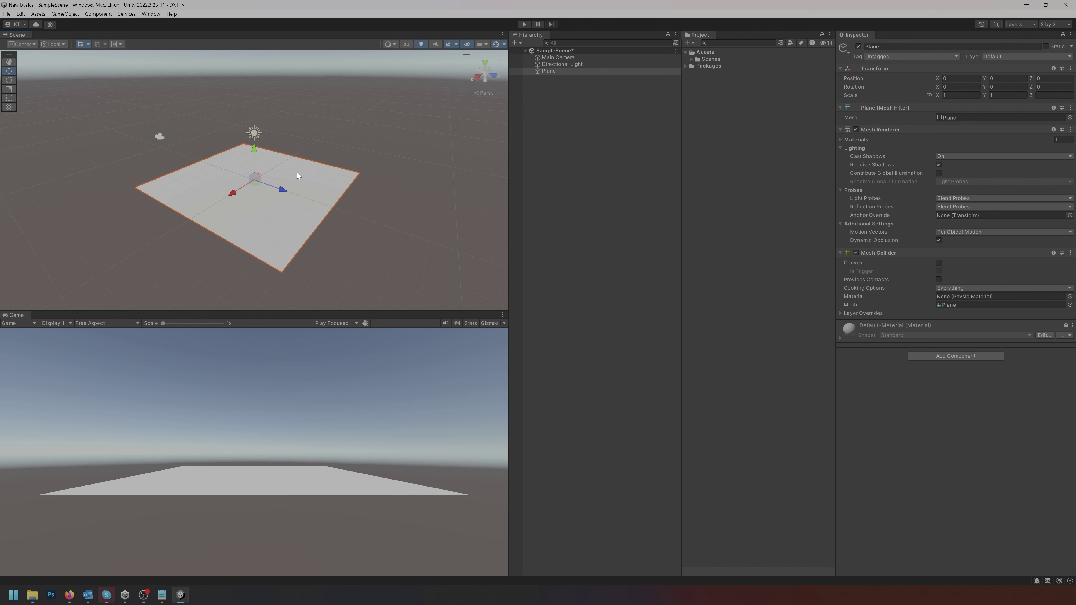
pyautogui.moveTo(446, 195); pyautogui.dragTo(218, 175, button='middle')
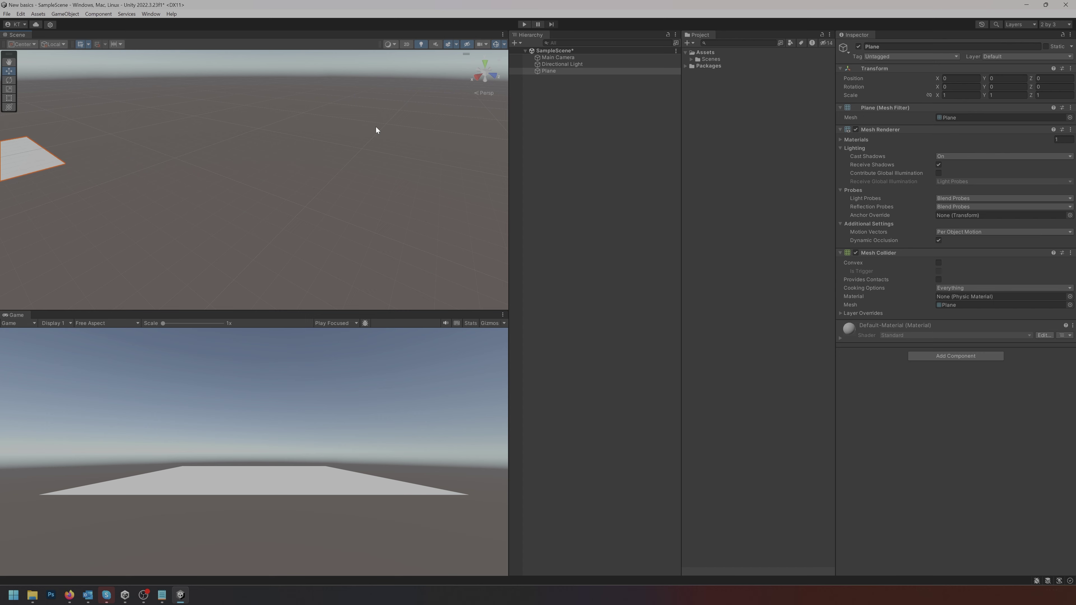
pyautogui.click(565, 97)
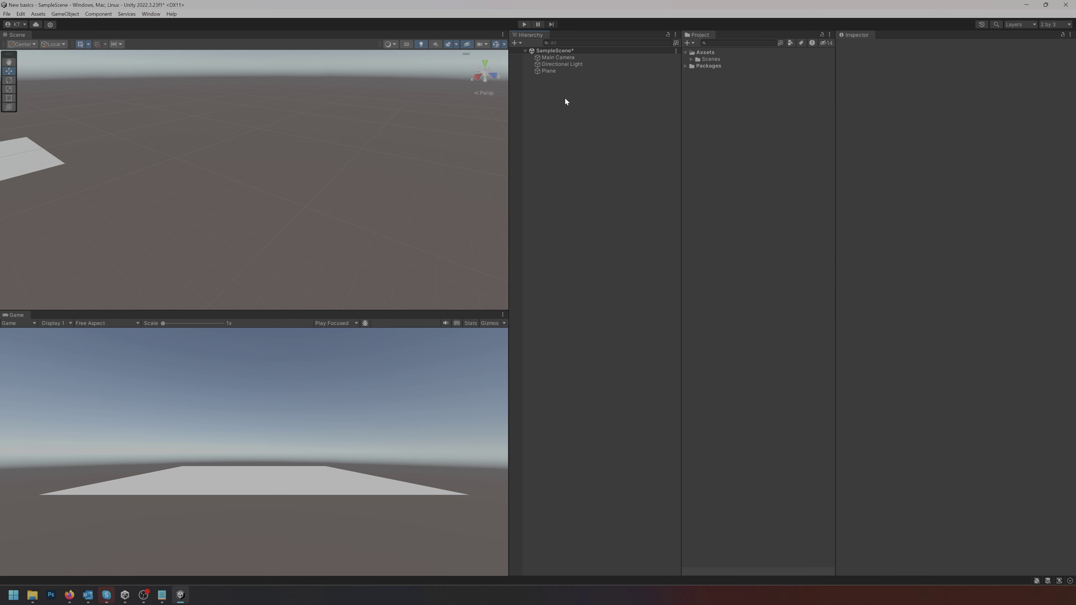
pyautogui.doubleClick(551, 72)
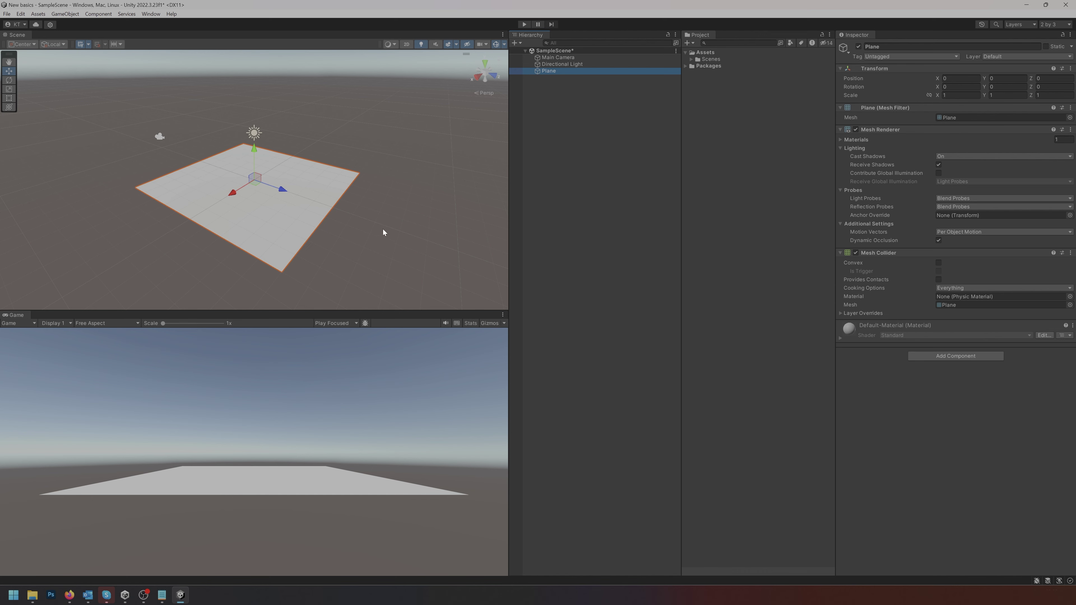
# Try the move and rotate tools on the Plane, undoing every tilt so it stays flat
pyautogui.press('q')
pyautogui.moveTo(244, 159); pyautogui.dragTo(319, 177)
pyautogui.press('w')
pyautogui.hotkey('ctrl', 'z')
pyautogui.press('e')
pyautogui.hotkey('ctrl', 'z')
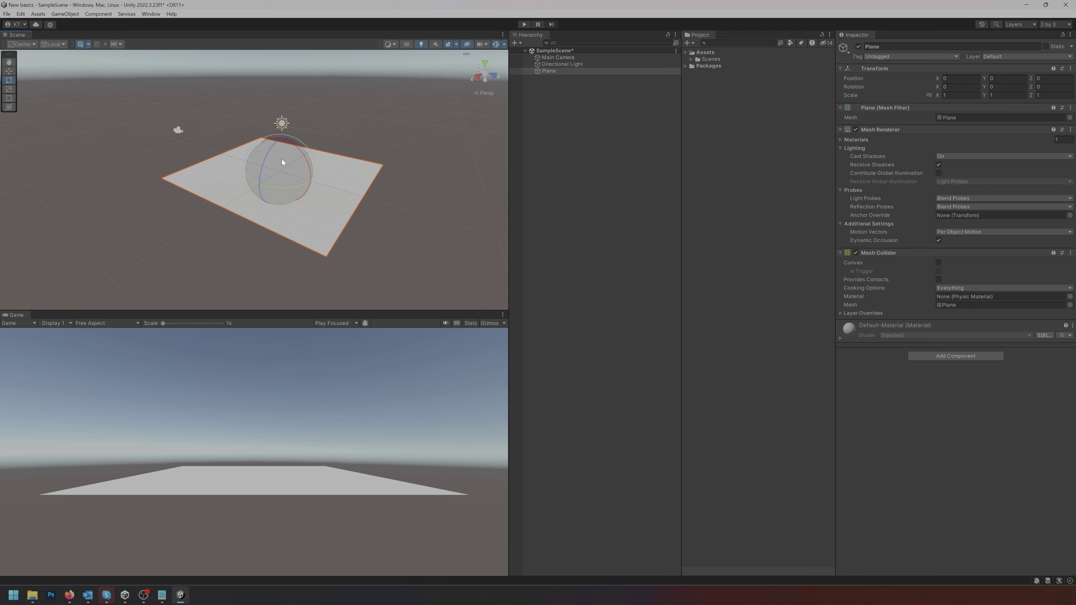
pyautogui.press('w')
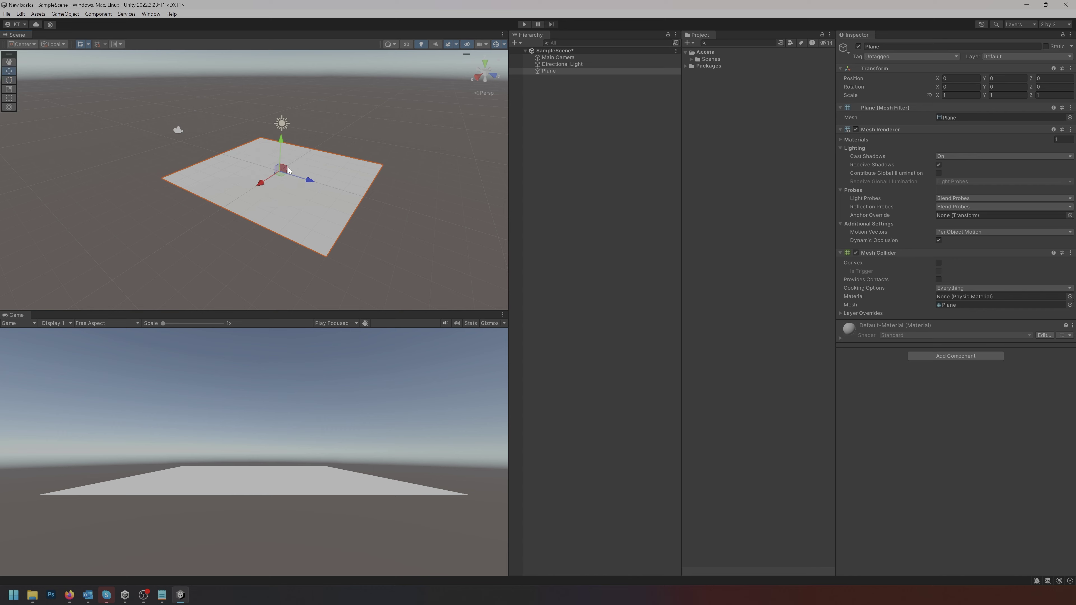
pyautogui.press('e')
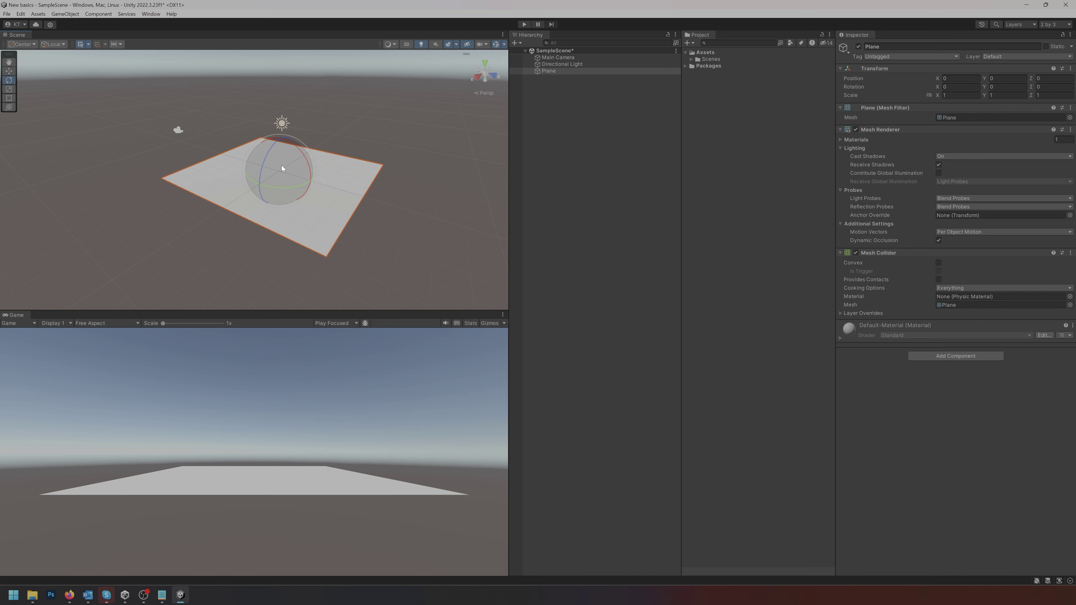
pyautogui.moveTo(281, 165)
pyautogui.mouseDown()
pyautogui.moveTo(299, 181)
pyautogui.moveTo(309, 162)
pyautogui.moveTo(283, 156)
pyautogui.mouseUp()
pyautogui.hotkey('ctrl', 'z')
# Scale the Plane uniformly to 6.757 and orbit the view across the larger floor
pyautogui.press('r')
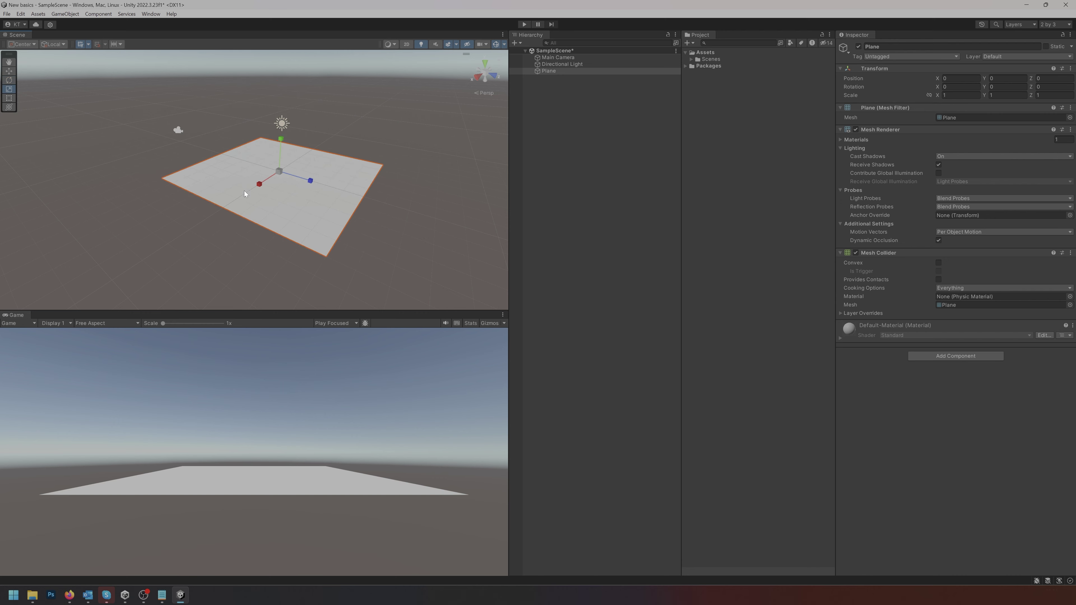
pyautogui.moveTo(278, 172); pyautogui.dragTo(417, 177)
pyautogui.press('t')
pyautogui.keyDown('alt'); pyautogui.moveTo(314, 187); pyautogui.dragTo(160, 134); pyautogui.keyUp('alt')
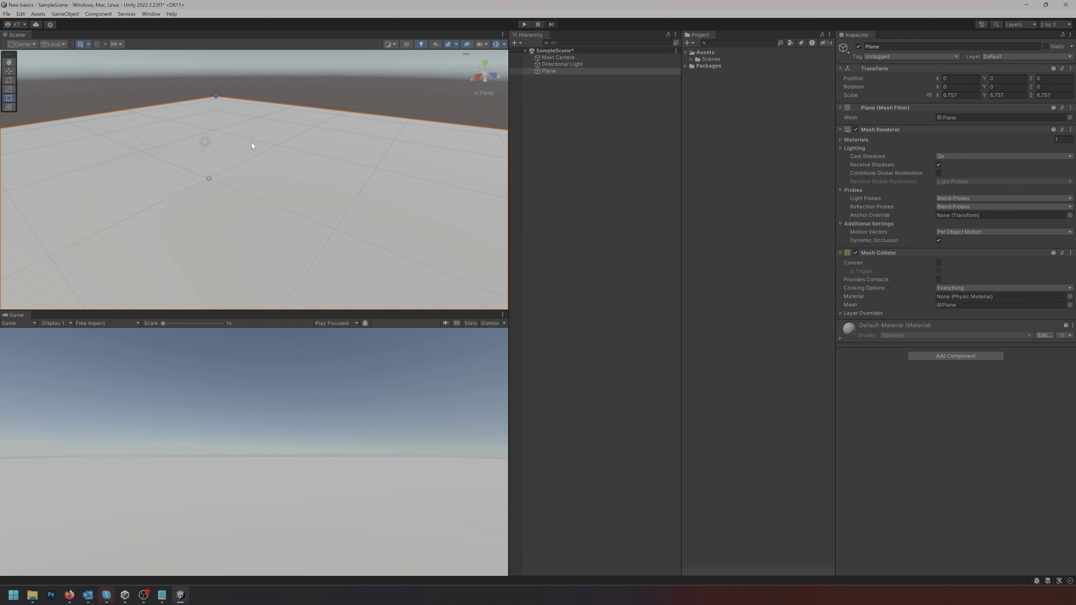
pyautogui.keyDown('alt'); pyautogui.moveTo(251, 143); pyautogui.dragTo(289, 164); pyautogui.keyUp('alt')
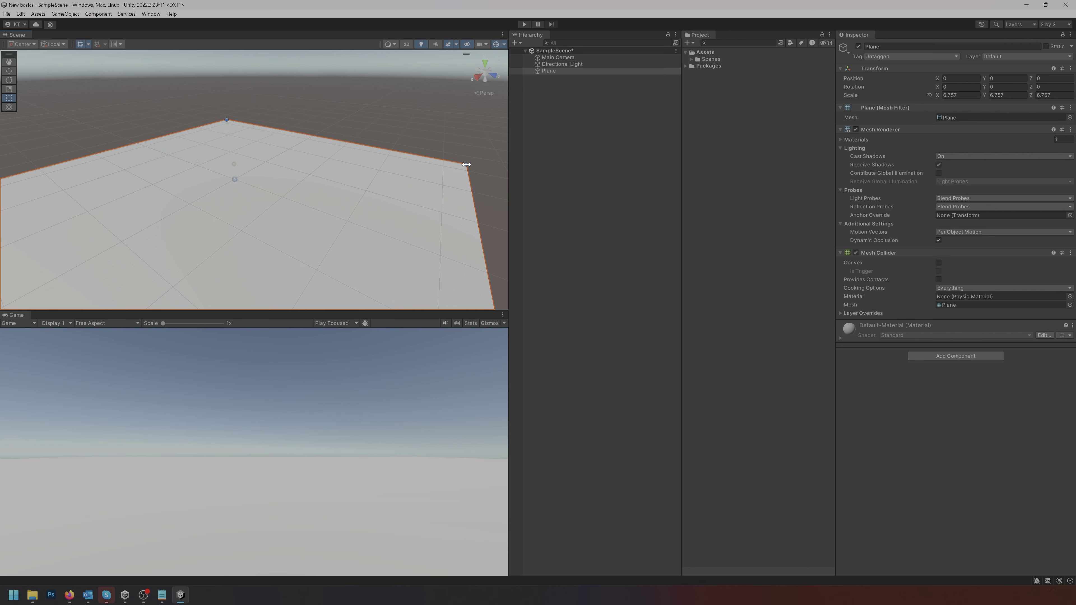
pyautogui.keyDown('alt'); pyautogui.moveTo(235, 135); pyautogui.dragTo(232, 185); pyautogui.keyUp('alt')
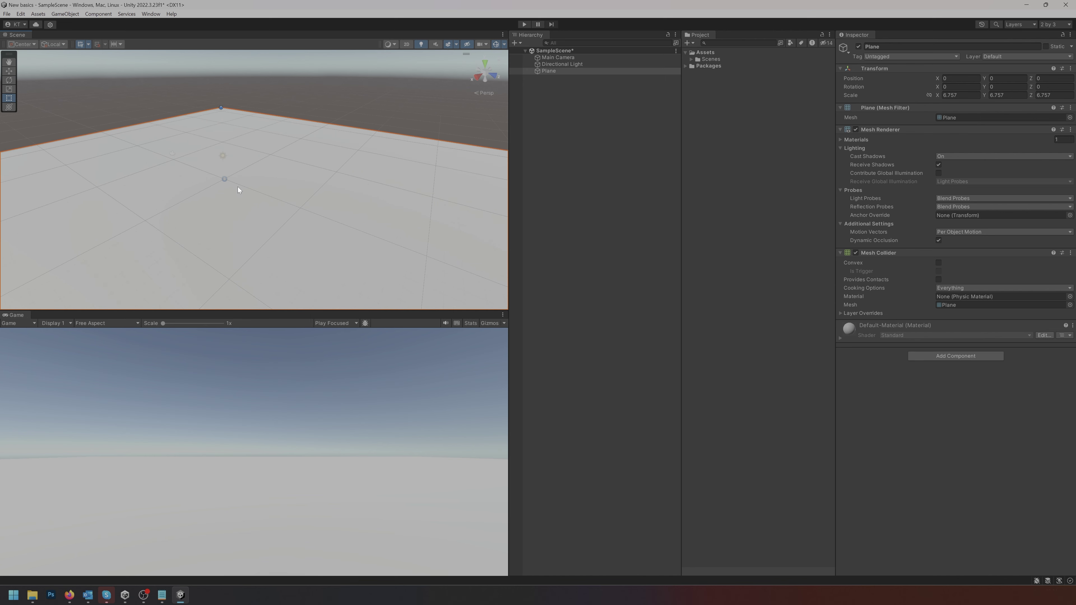
pyautogui.press('y')
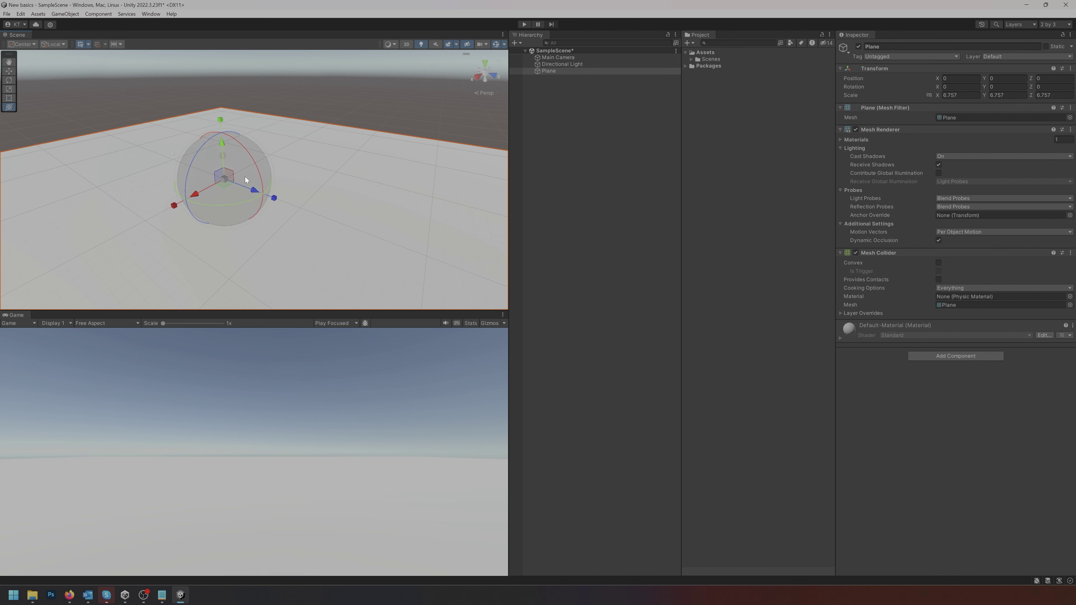
pyautogui.press('w')
pyautogui.keyDown('alt'); pyautogui.moveTo(320, 208); pyautogui.dragTo(344, 156); pyautogui.keyUp('alt')
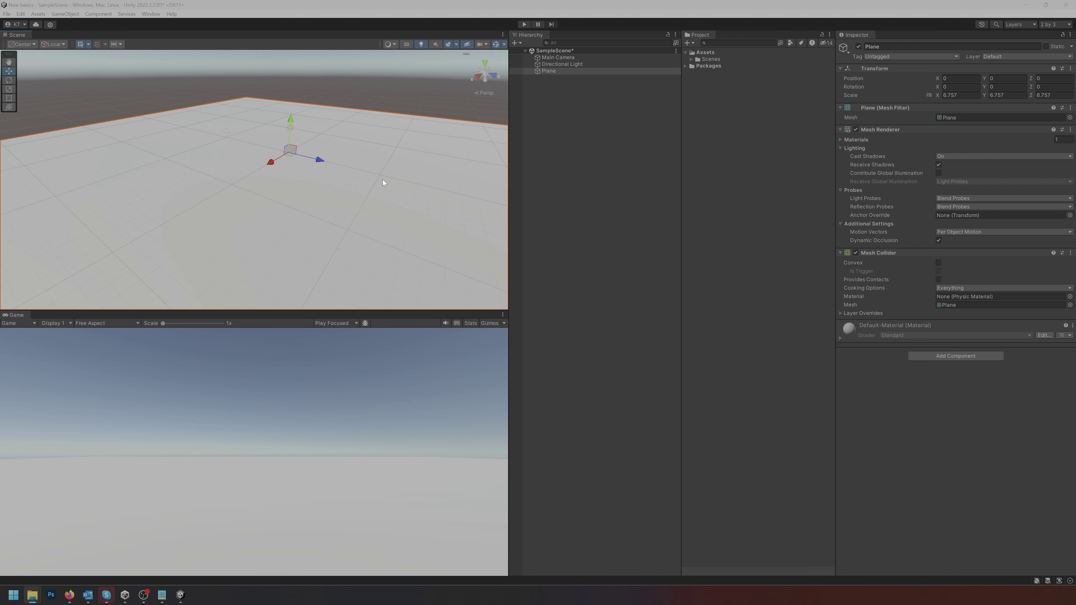
# Add a 3D Object > Cube from the Hierarchy, keeping the default name Cube
pyautogui.rightClick(560, 147)
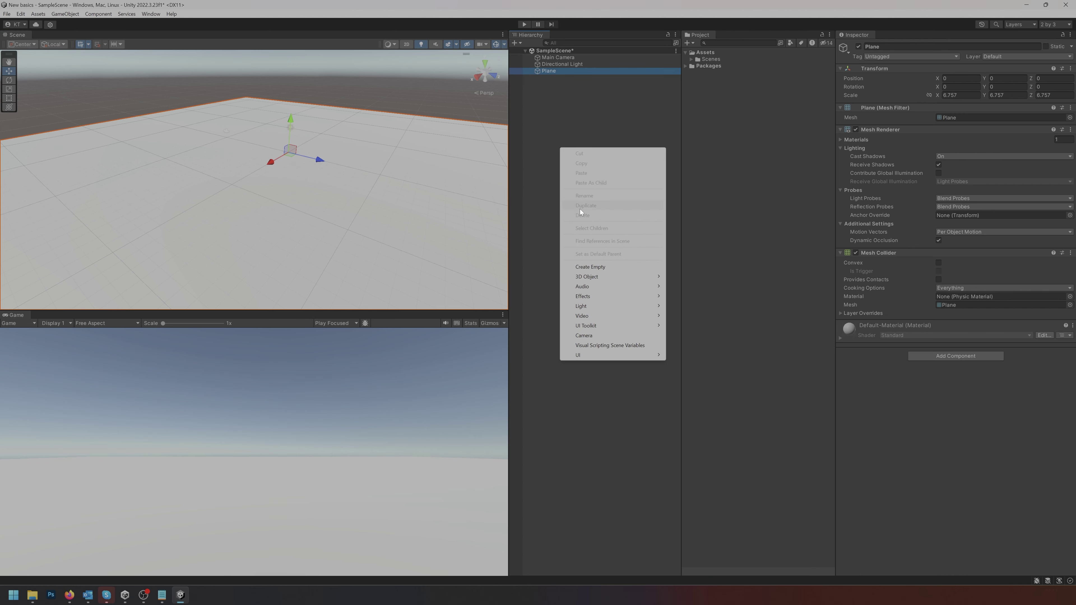
pyautogui.moveTo(595, 276)
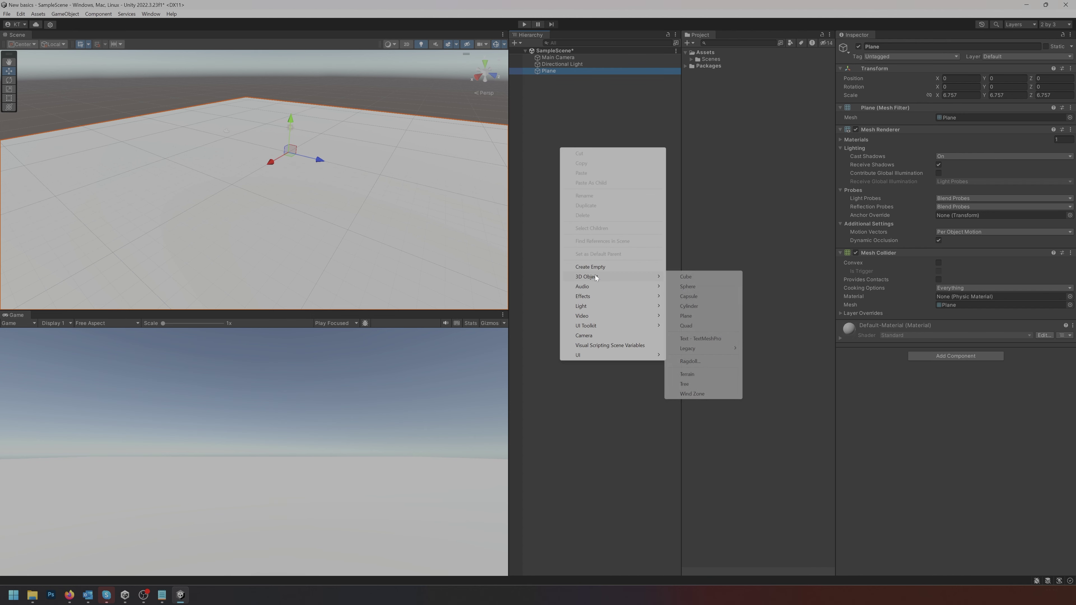
pyautogui.click(698, 279)
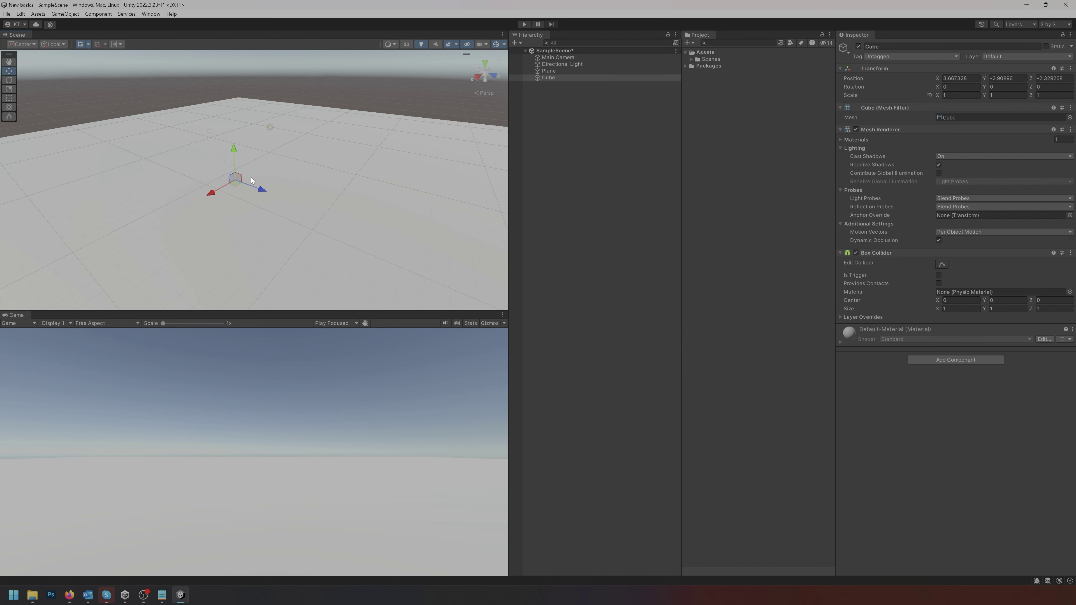
pyautogui.click(233, 179)
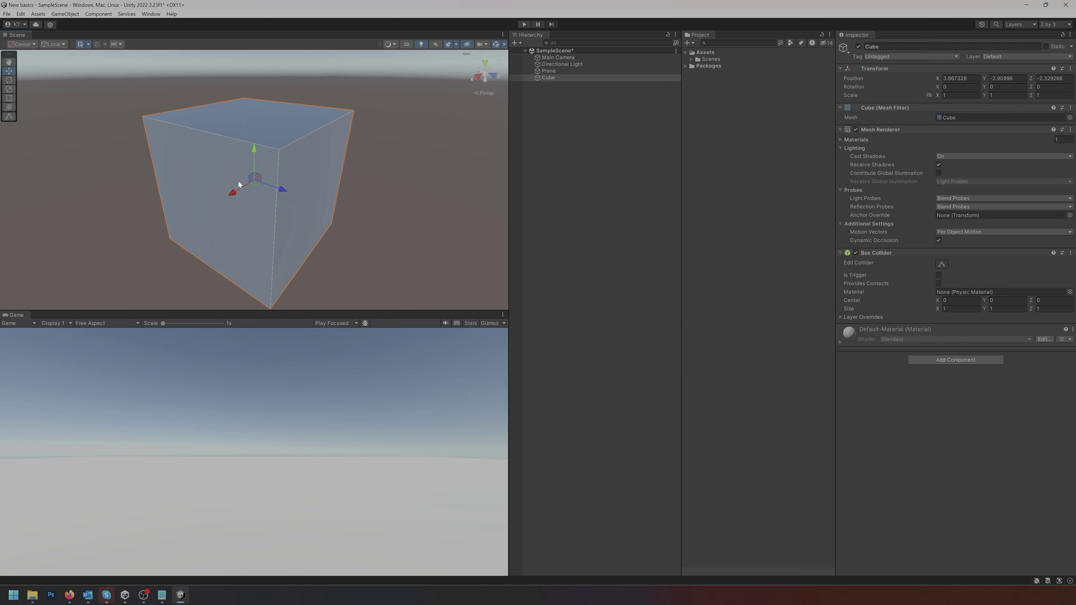
pyautogui.scroll(-6, 239, 181)
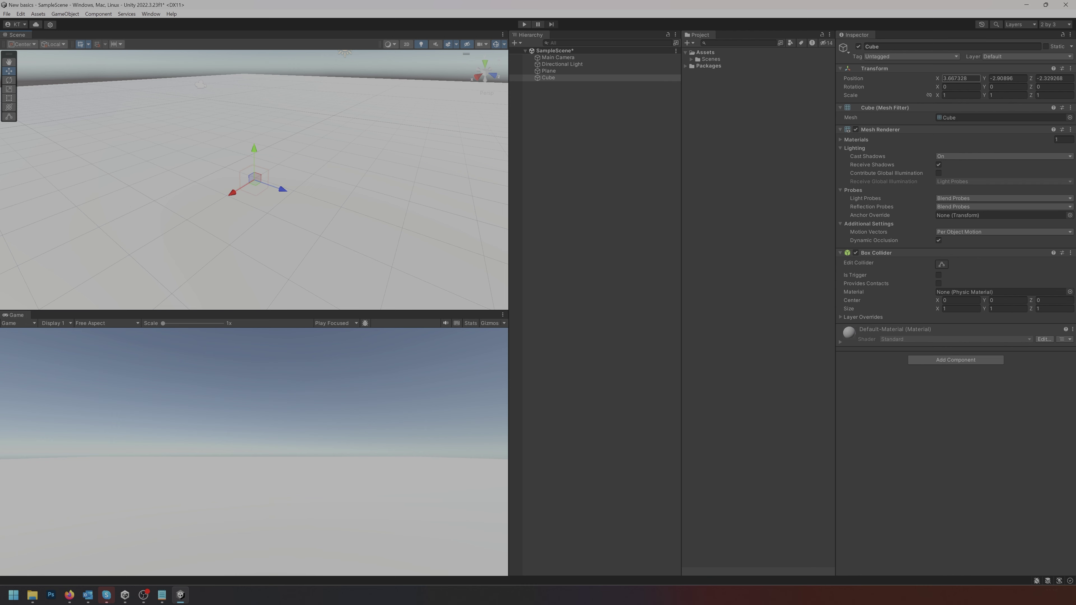
# Reset the cube's transform to the origin, then lift it to sit on the Plane
pyautogui.click(1071, 68)
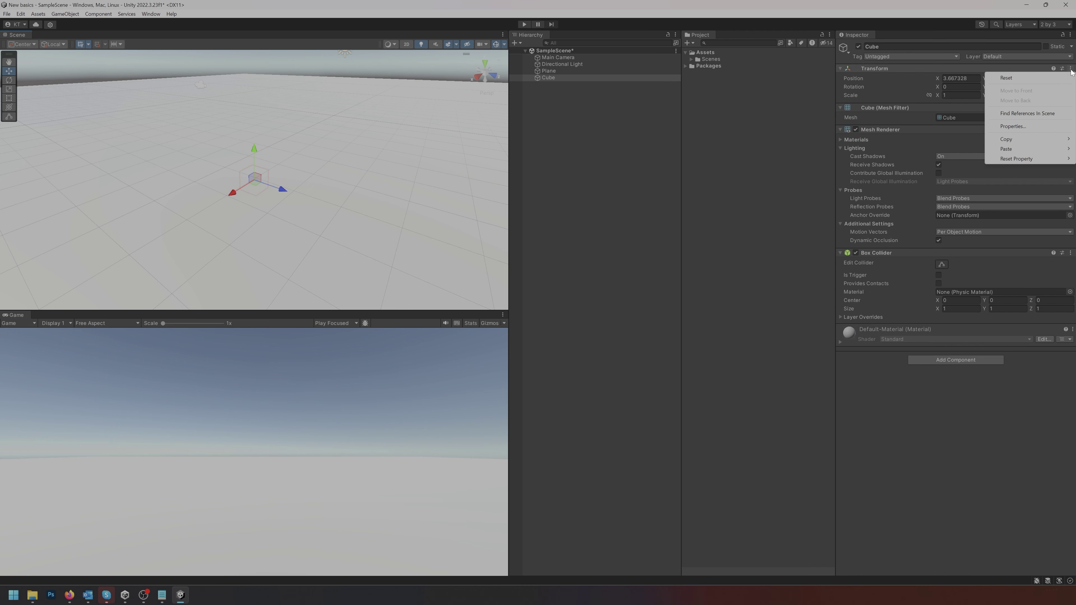
pyautogui.click(1011, 78)
pyautogui.moveTo(386, 97); pyautogui.dragTo(274, 208, button='middle')
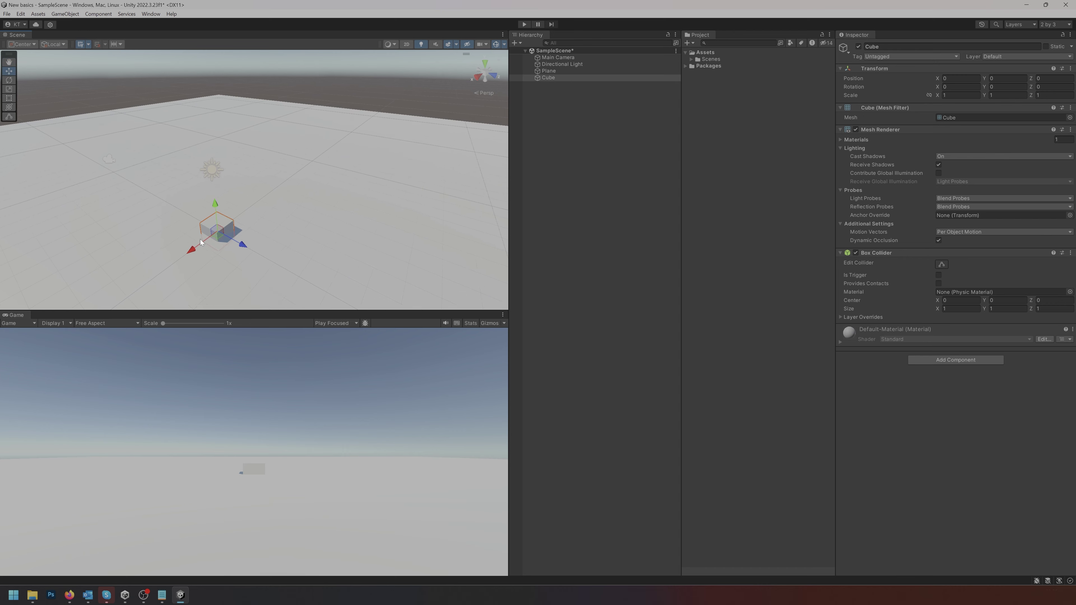
pyautogui.press('f')
pyautogui.scroll(-5, 309, 156)
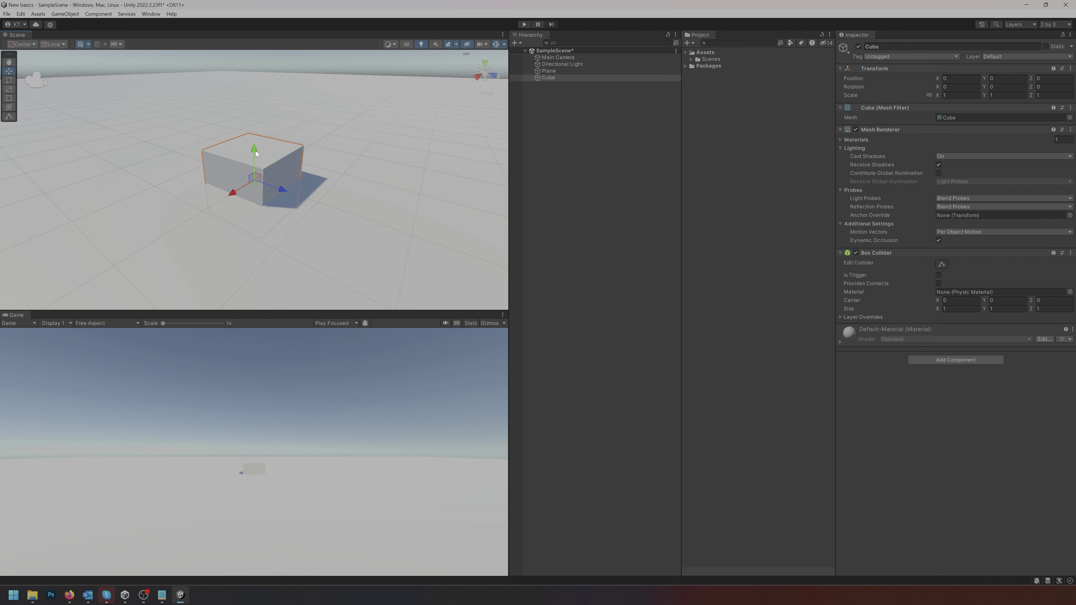
pyautogui.moveTo(255, 153); pyautogui.dragTo(268, 125)
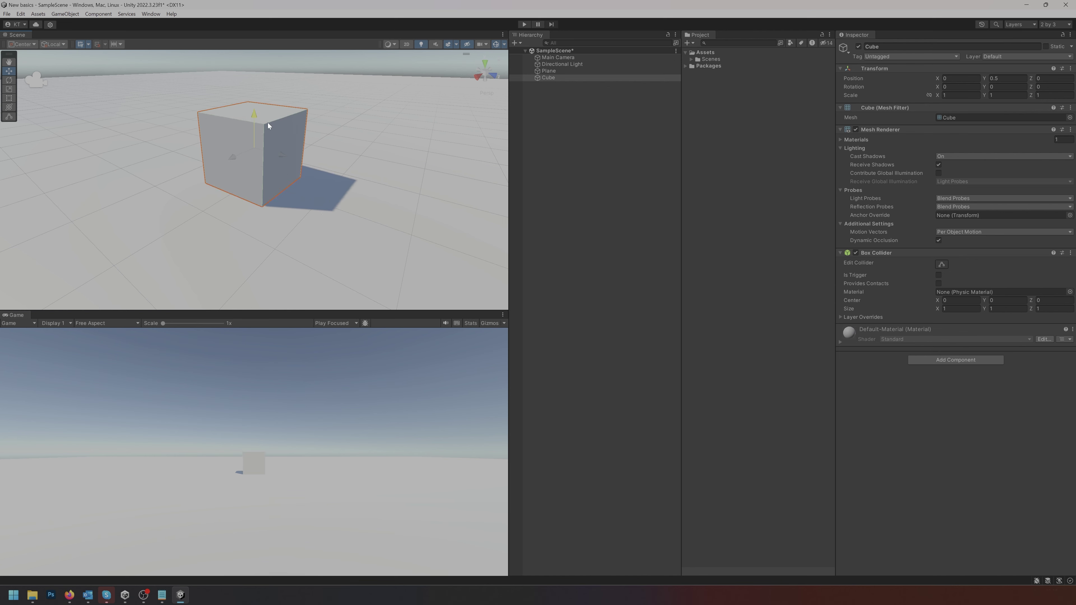
pyautogui.moveTo(267, 123); pyautogui.dragTo(266, 122)
# Stretch the cube to a Y scale of 2, rest it on the Plane, and frame the Directional Light
pyautogui.scroll(-5, 275, 193)
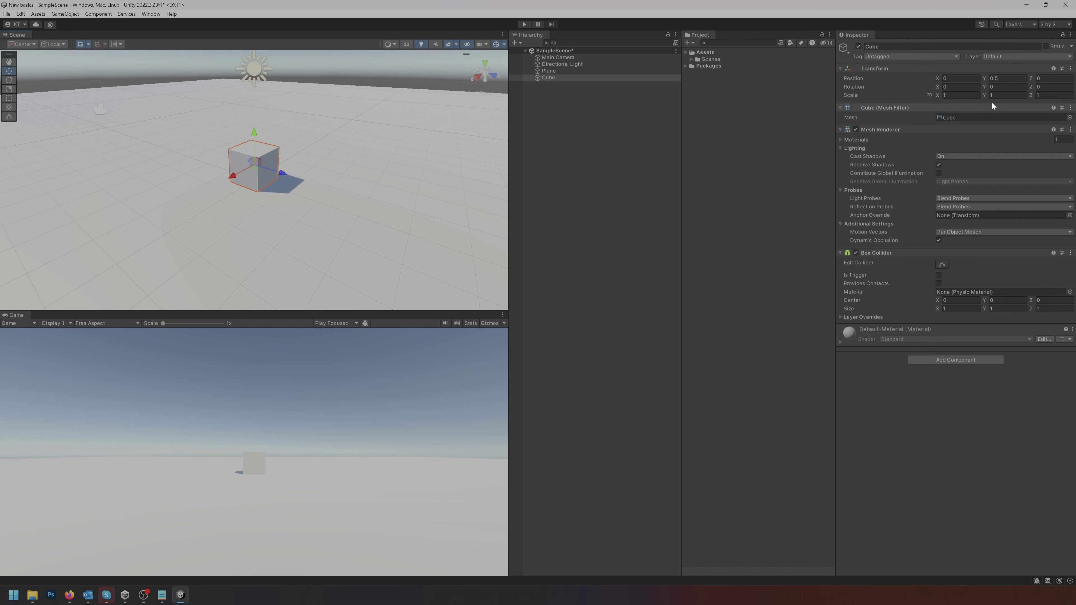
pyautogui.click(1006, 95)
pyautogui.write('2')
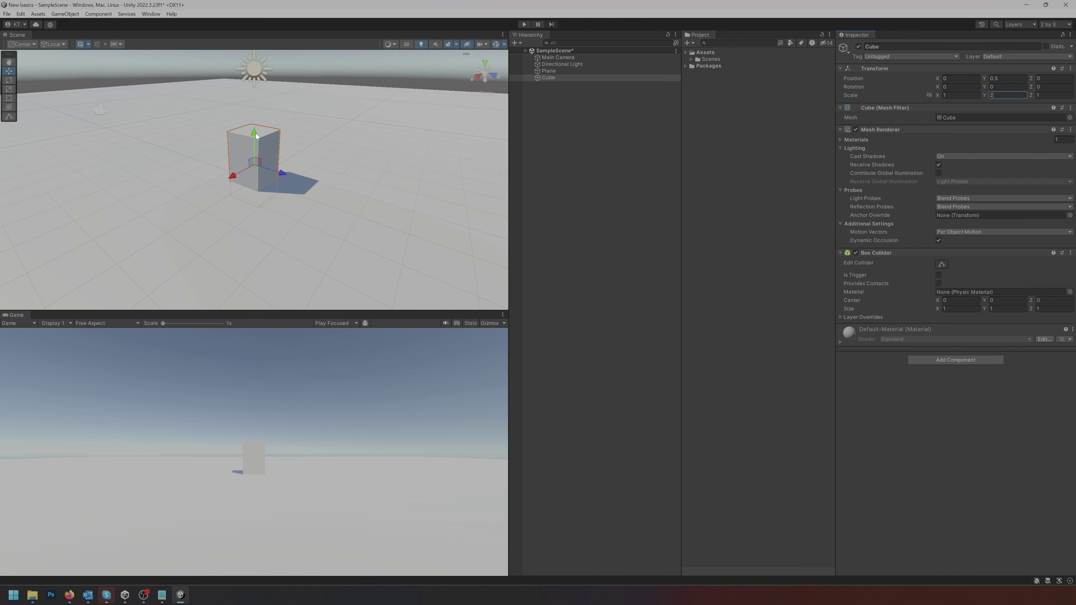
pyautogui.moveTo(252, 135); pyautogui.dragTo(258, 117)
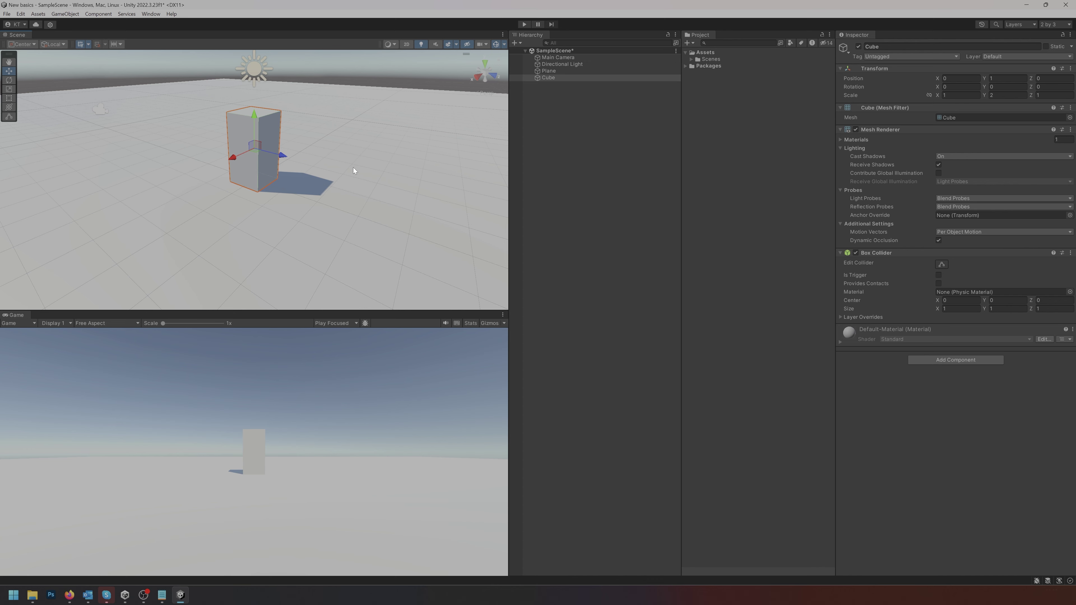
pyautogui.doubleClick(562, 64)
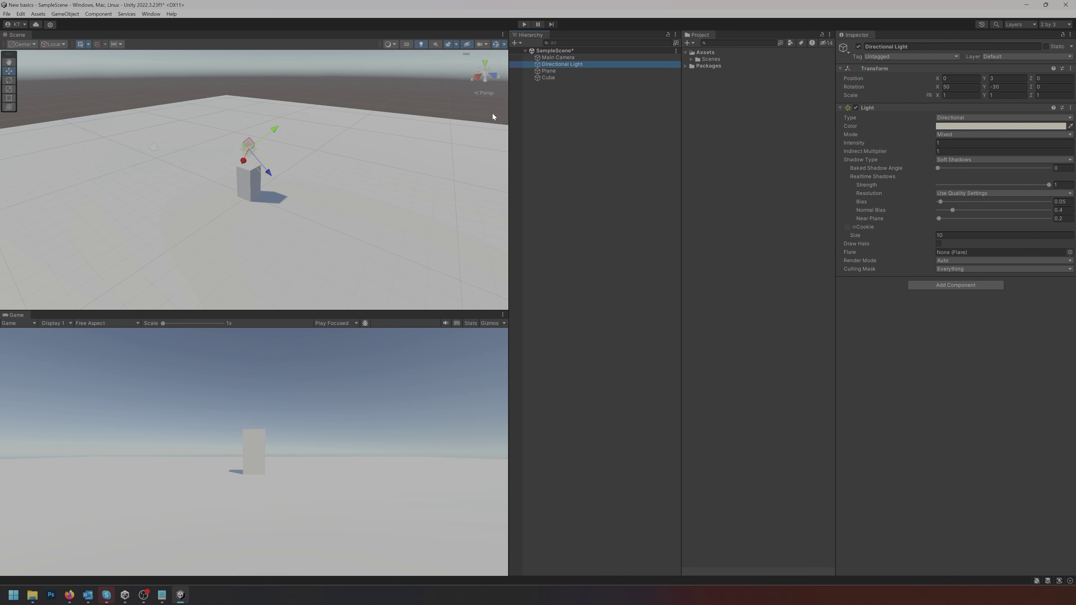
# Tilt the Directional Light to an X rotation of about 39, lengthening the cube's shadow
pyautogui.click(572, 58)
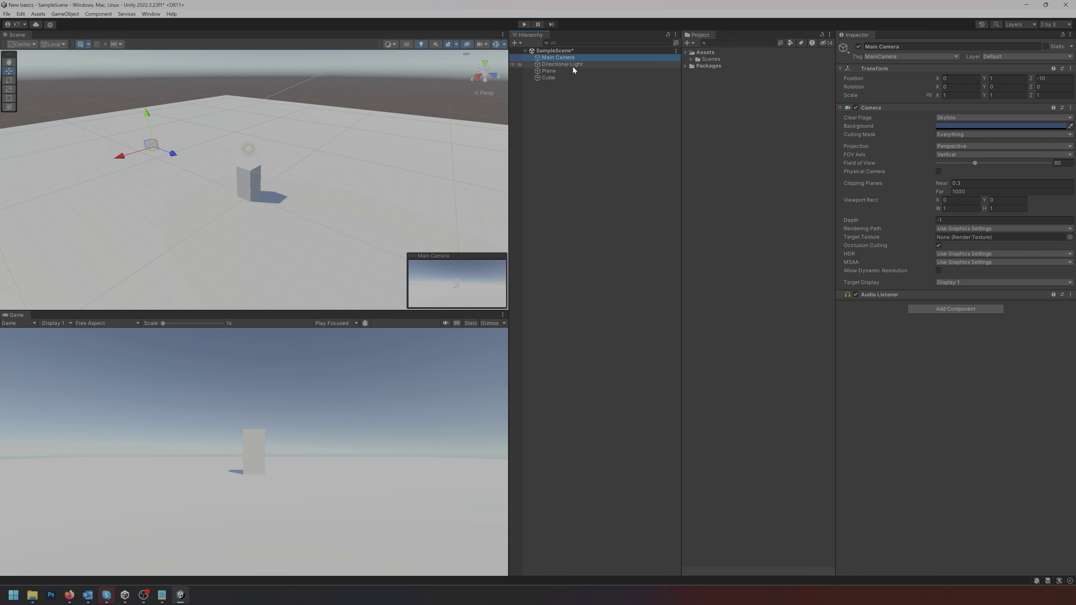
pyautogui.click(571, 65)
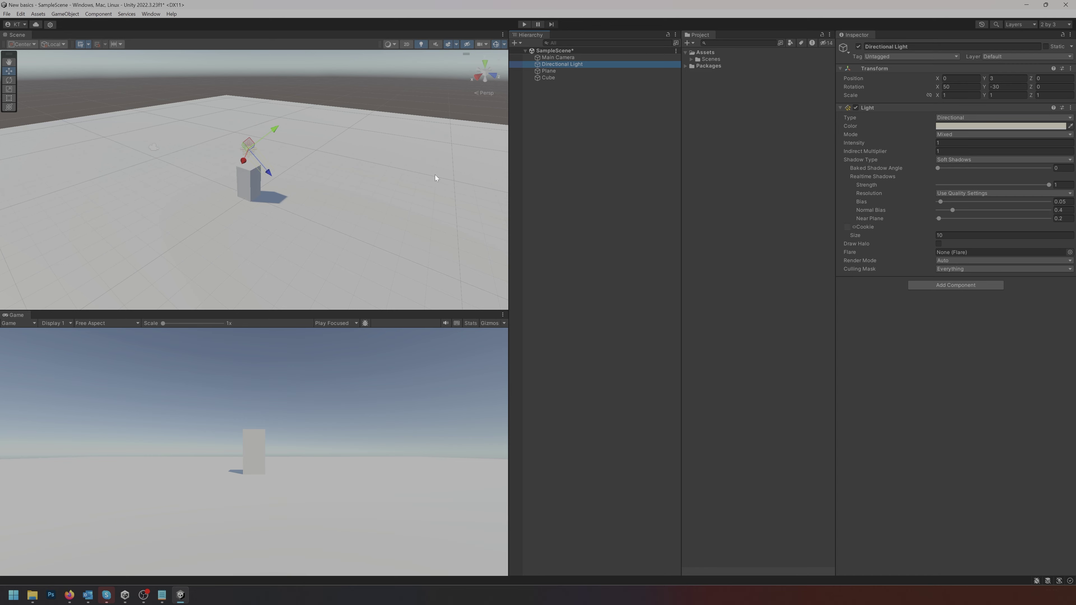
pyautogui.press('e')
pyautogui.moveTo(254, 115); pyautogui.dragTo(244, 148)
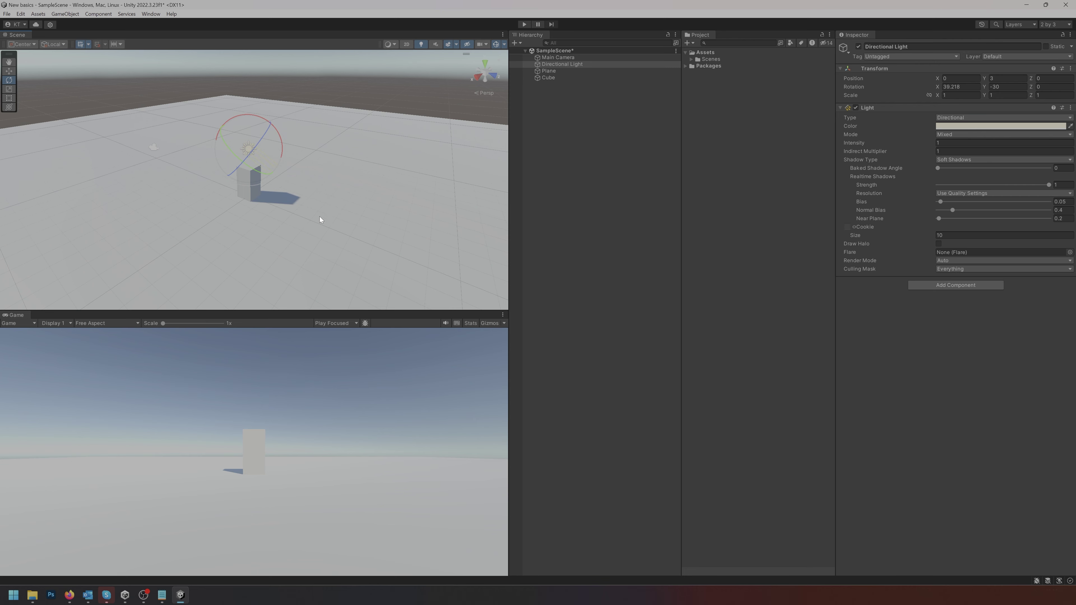
pyautogui.click(323, 226)
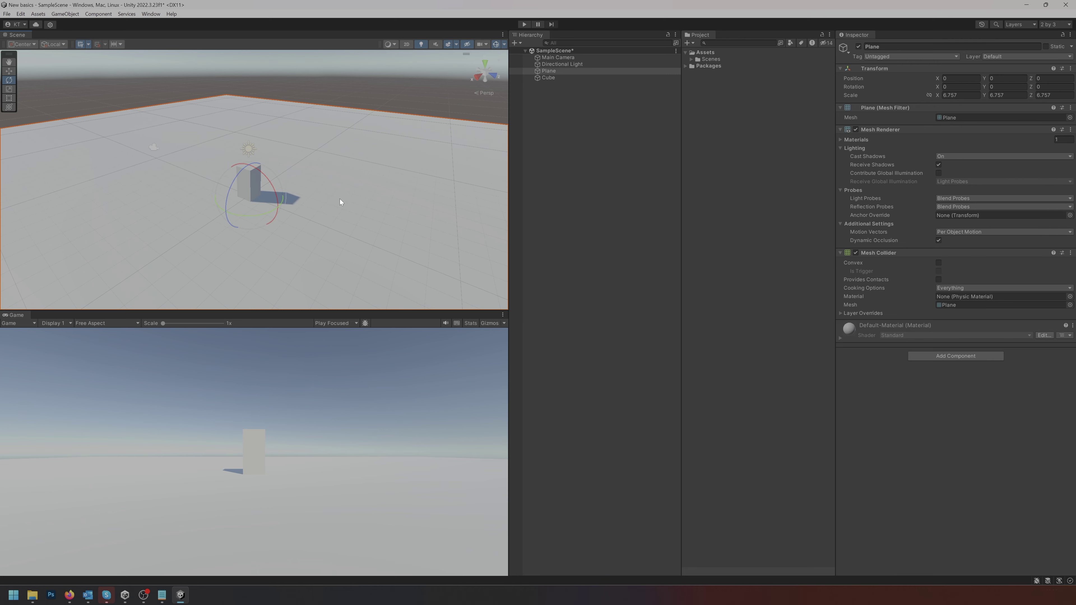
# Import the stone textures and FBX files into Assets and preview the 2_stone-03_d100 texture
pyautogui.hotkey('alt', 'Tab')
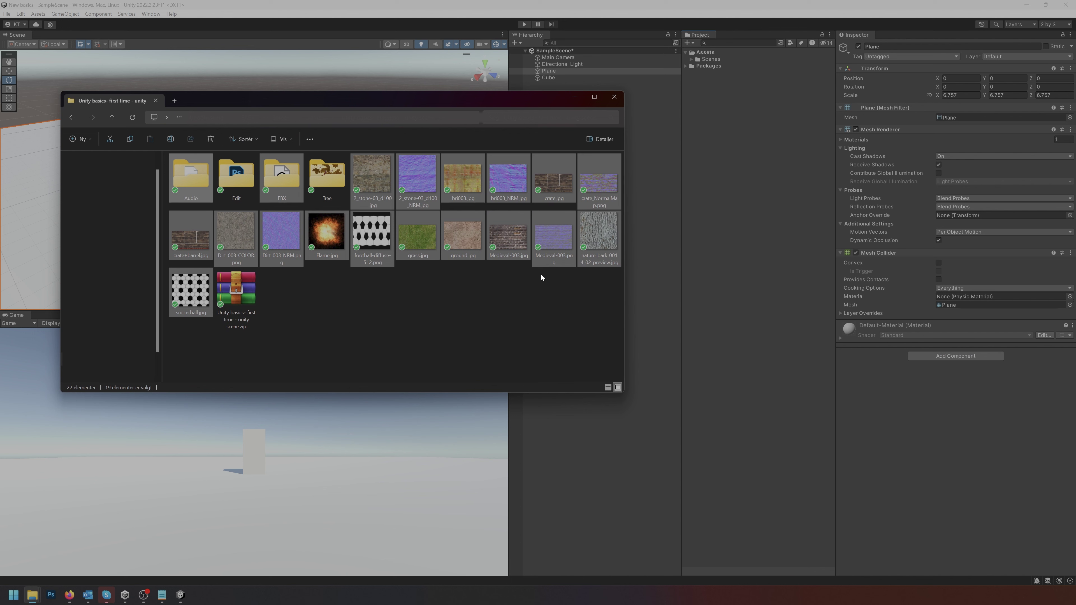
pyautogui.moveTo(594, 191); pyautogui.dragTo(705, 56)
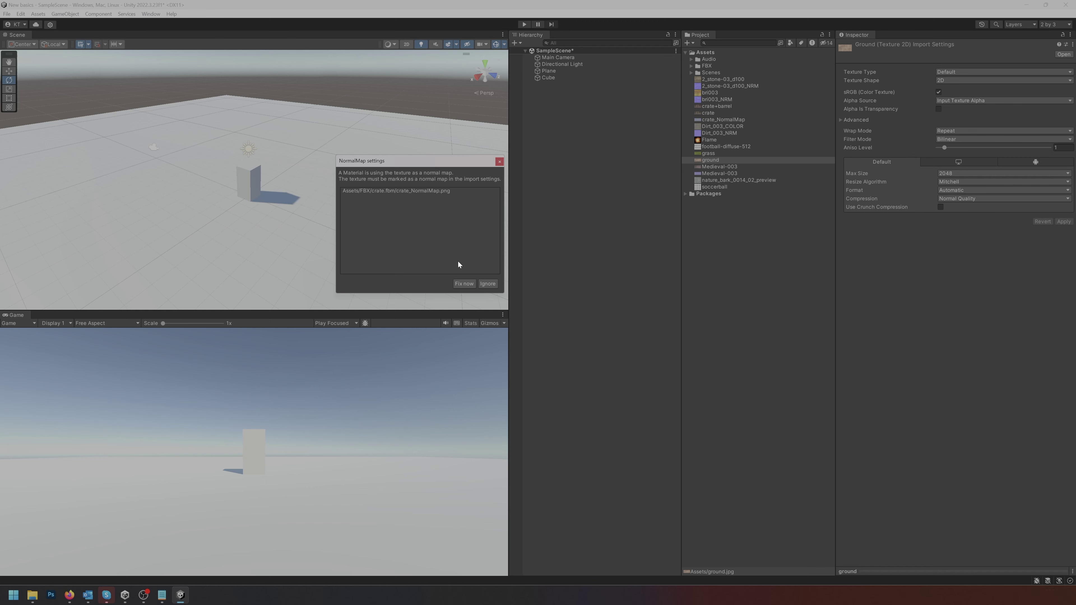
pyautogui.click(464, 284)
pyautogui.click(799, 79)
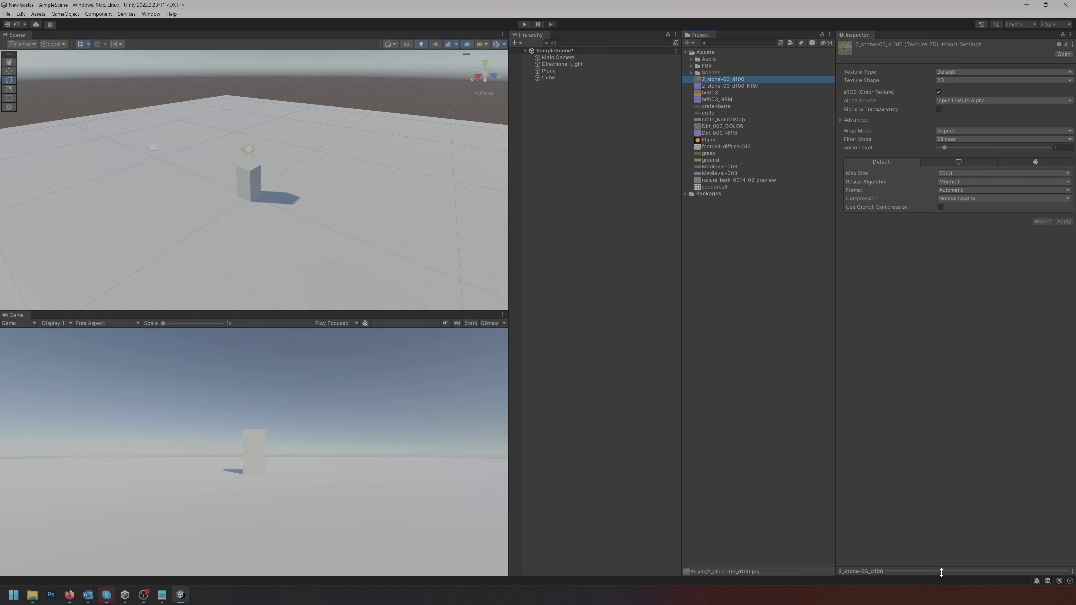
pyautogui.moveTo(941, 573); pyautogui.dragTo(938, 340)
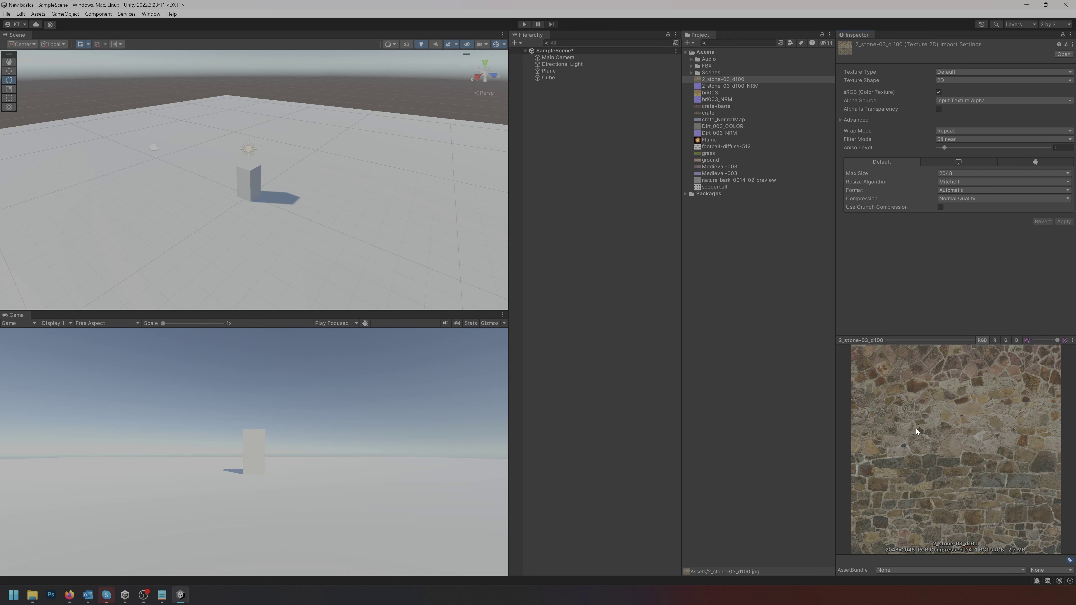
# Inspect the imported bonfire model in the FBX folder, then reselect 2_stone-03_d100
pyautogui.click(692, 66)
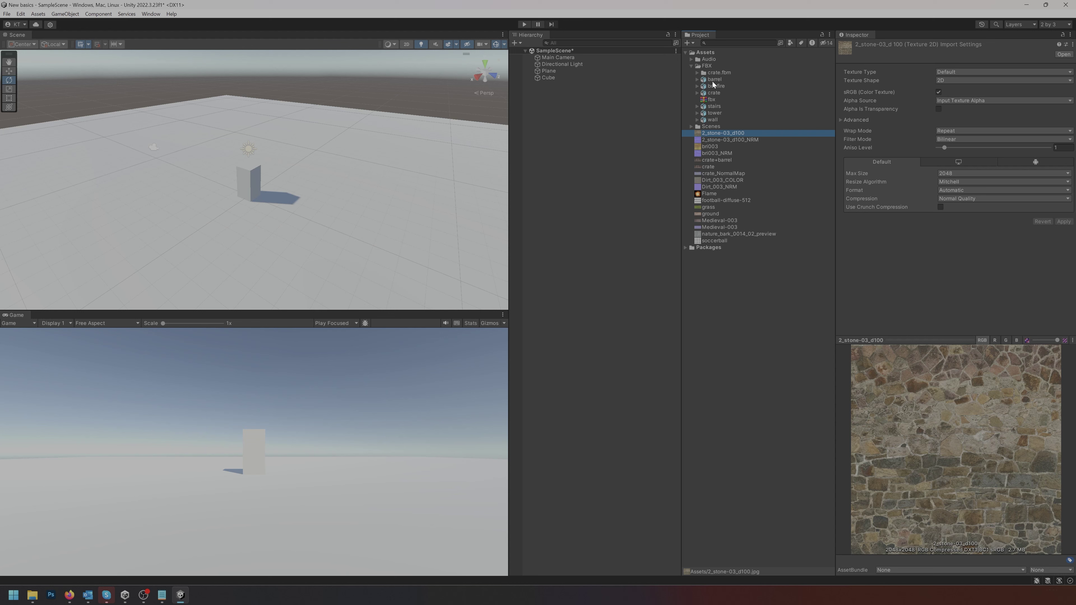
pyautogui.click(715, 86)
pyautogui.moveTo(982, 476); pyautogui.dragTo(894, 389)
pyautogui.click(691, 66)
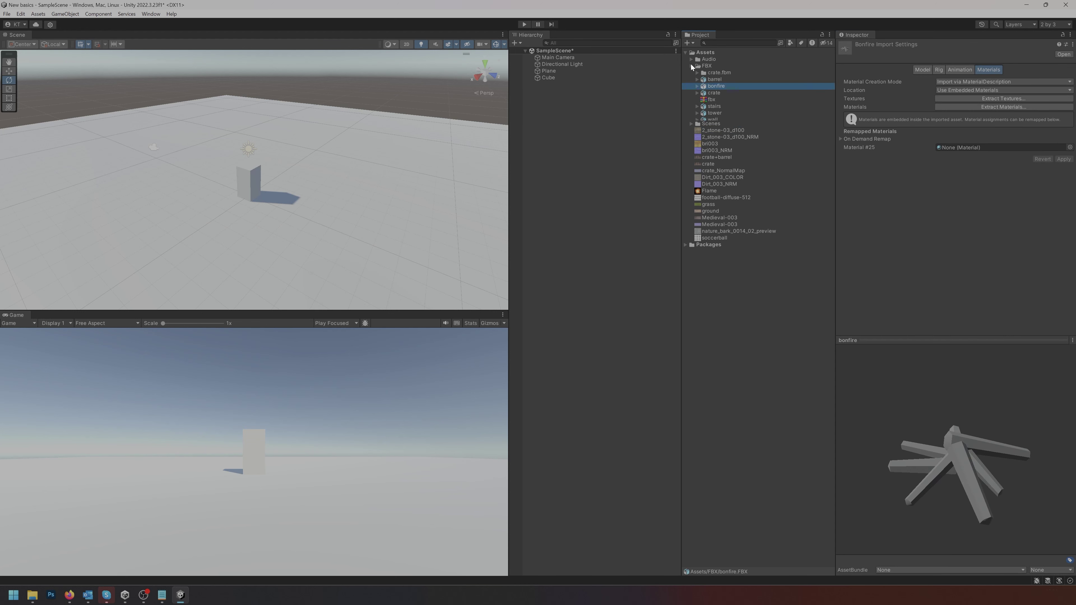
pyautogui.click(721, 80)
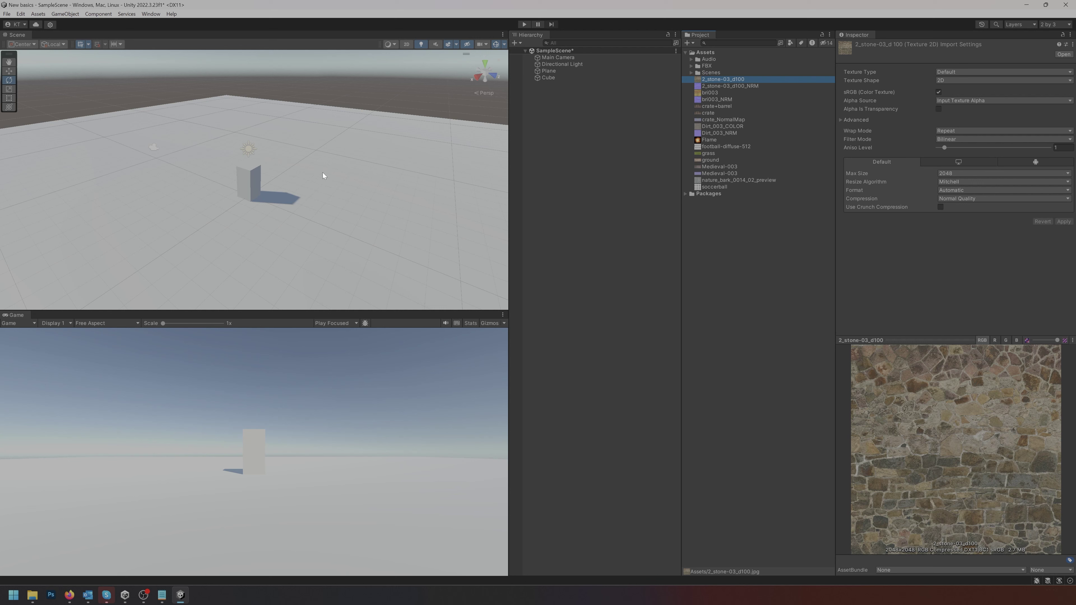
# Apply the 2_stone-03_d100 texture to the Plane and expand its stone material's properties
pyautogui.click(364, 180)
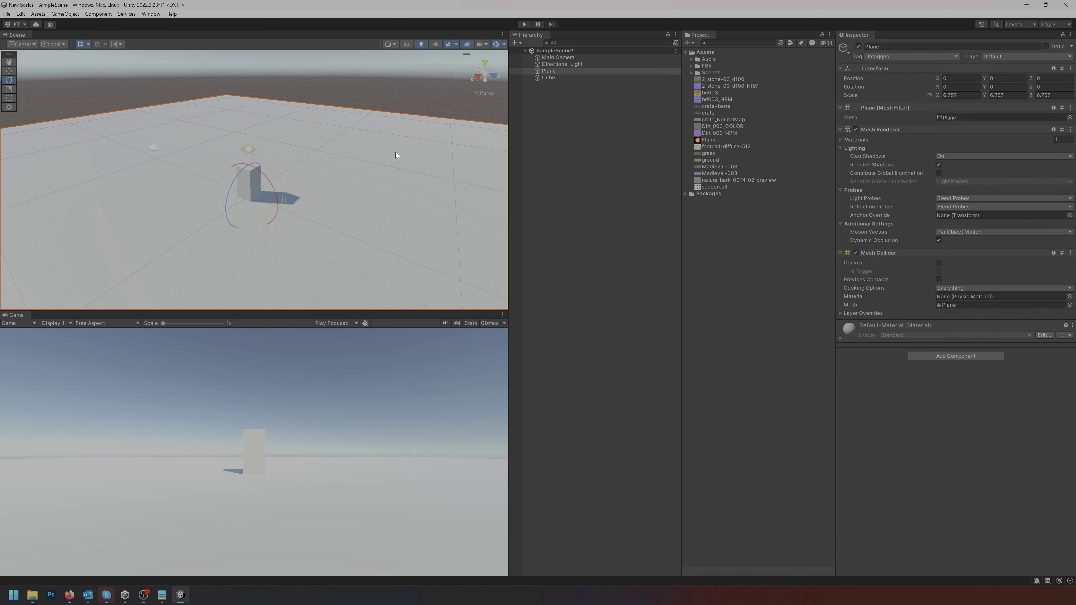
pyautogui.click(411, 97)
pyautogui.click(329, 140)
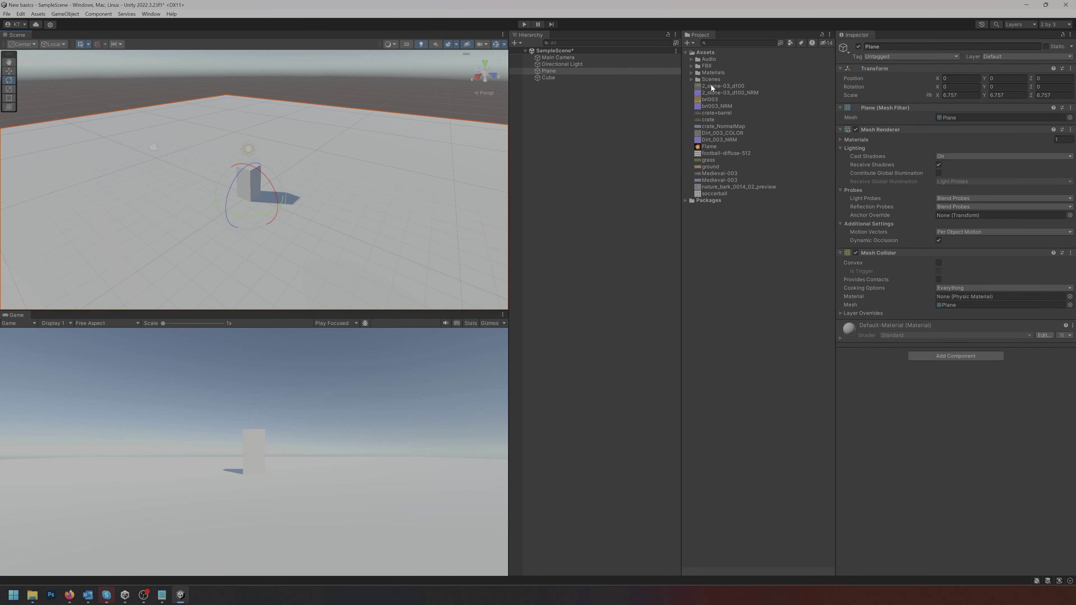
pyautogui.moveTo(711, 87); pyautogui.dragTo(386, 172)
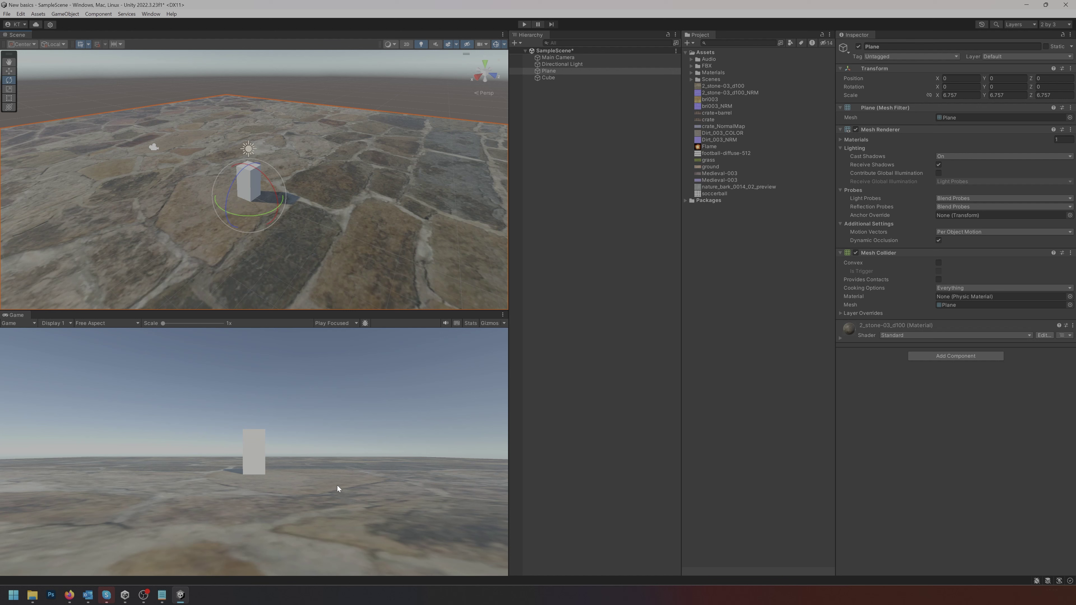
pyautogui.click(880, 328)
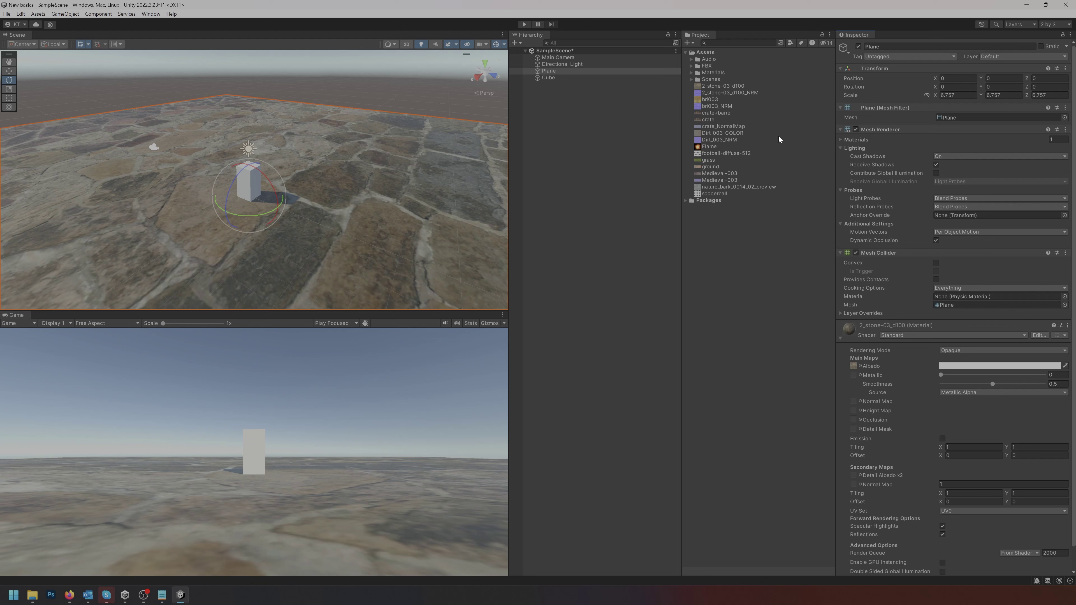
pyautogui.click(729, 92)
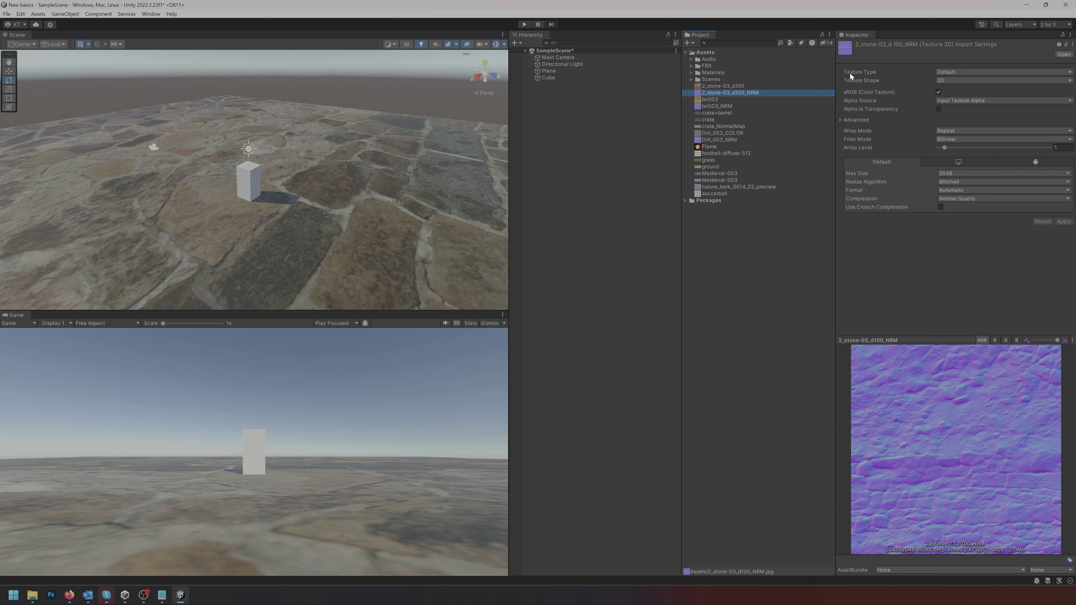
# Change 2_stone-03_d100_NRM's Texture Type to Normal map and apply the import settings
pyautogui.click(965, 71)
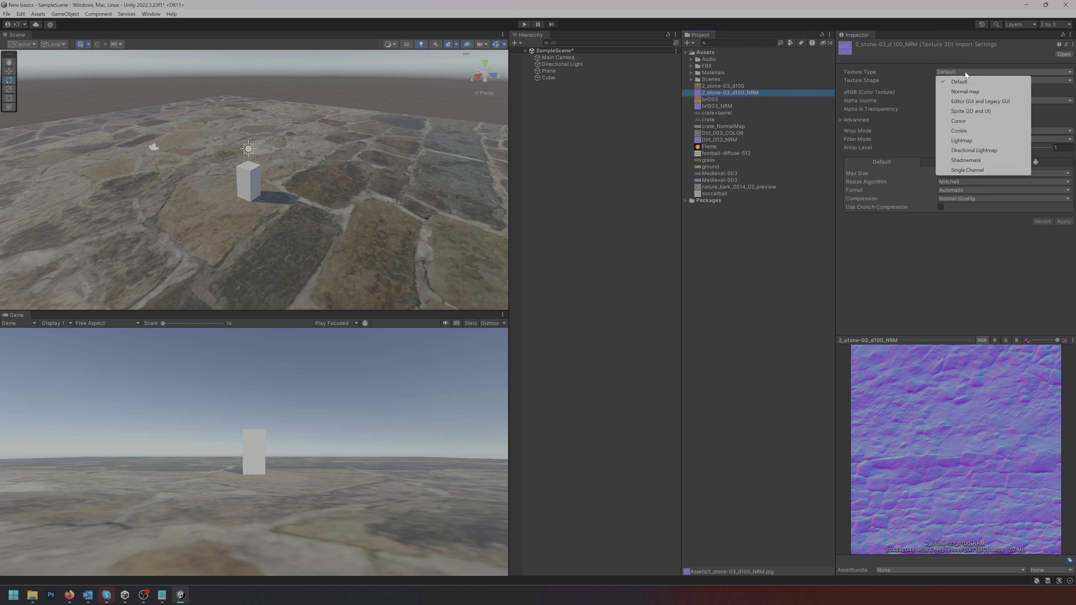
pyautogui.click(982, 91)
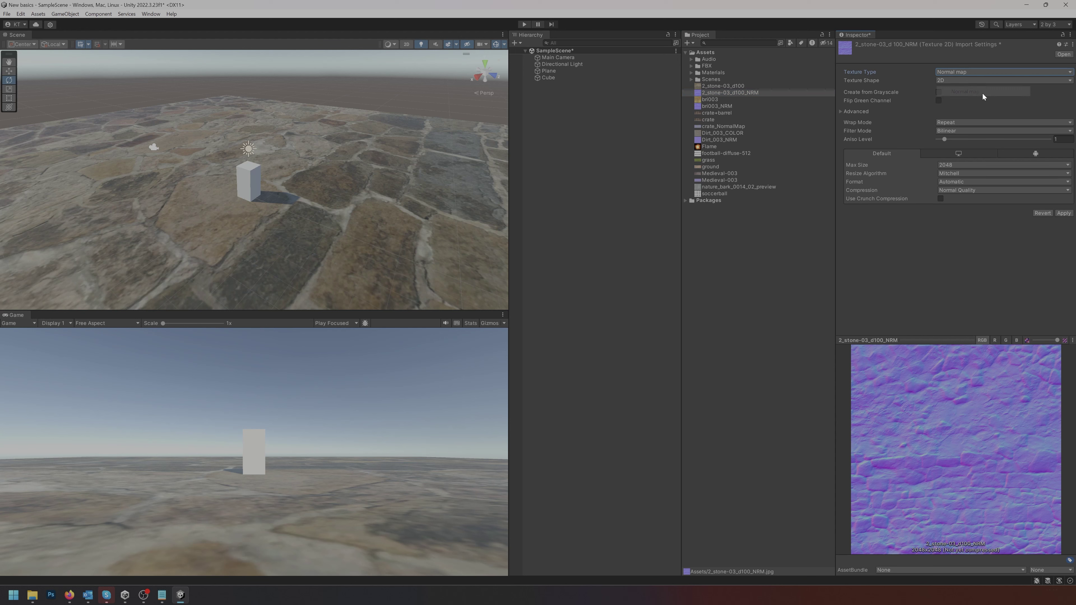
pyautogui.click(1061, 214)
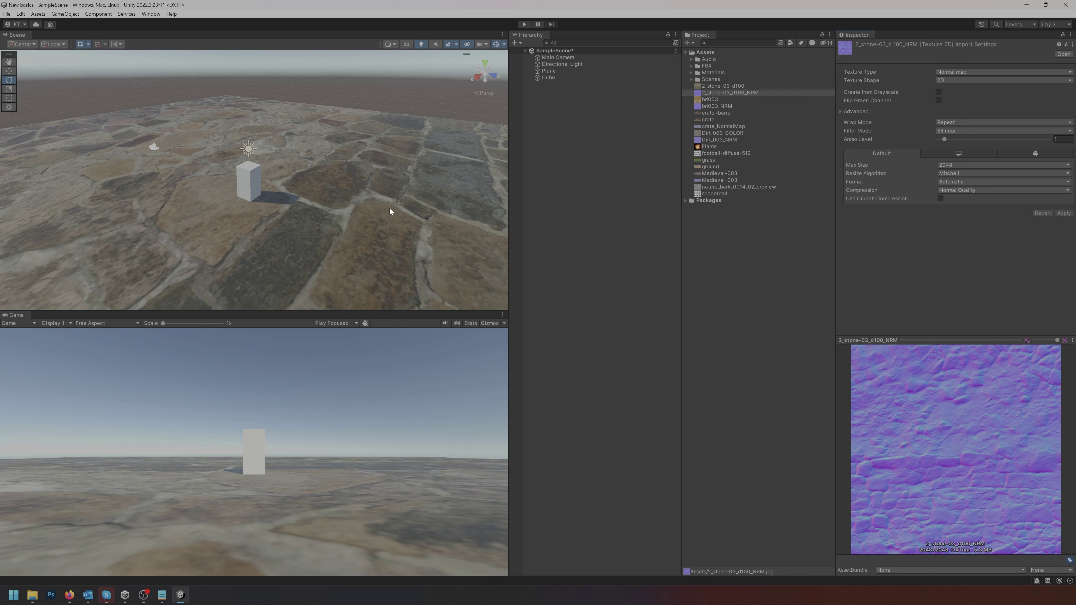
pyautogui.click(507, 127)
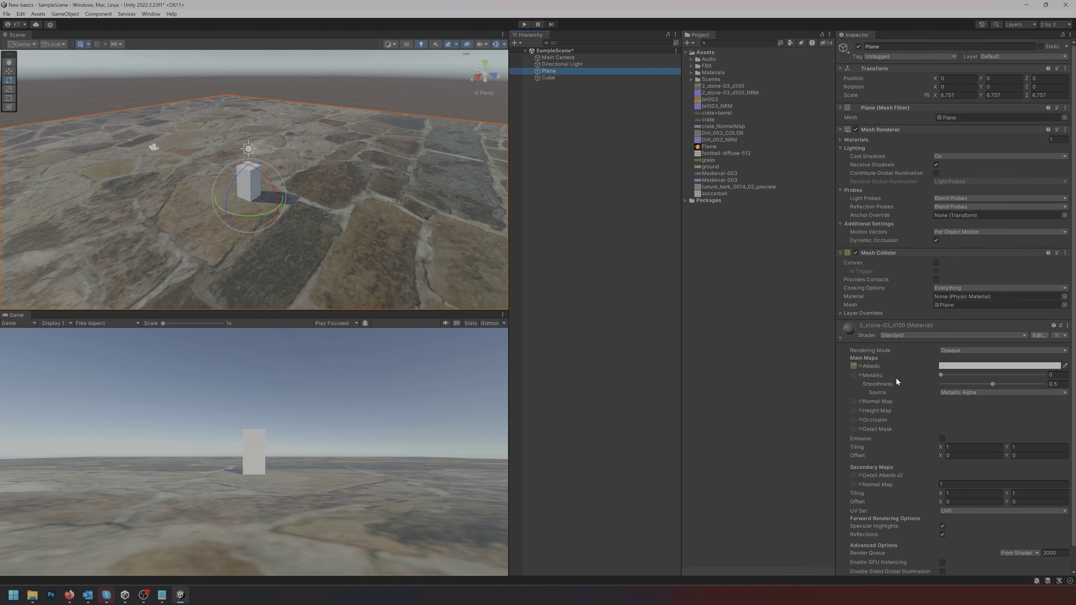
# Assign 2_stone-03_d100_NRM to the material's Normal Map slot, settling on strength 1 after trying 5
pyautogui.scroll(-1, 896, 381)
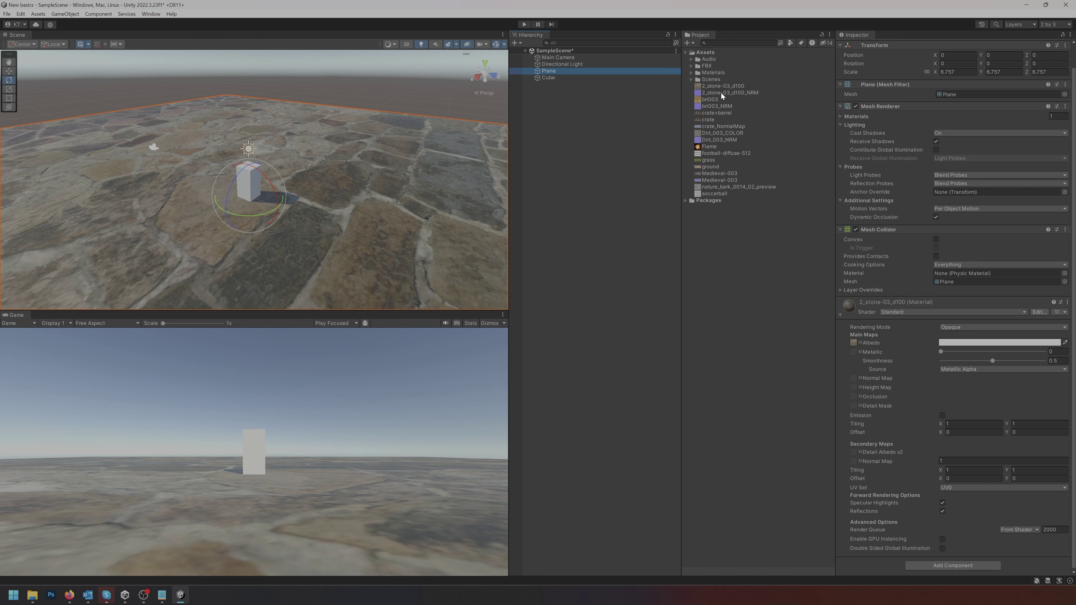
pyautogui.moveTo(722, 93)
pyautogui.mouseDown()
pyautogui.moveTo(802, 313)
pyautogui.moveTo(856, 387)
pyautogui.moveTo(854, 378)
pyautogui.mouseUp()
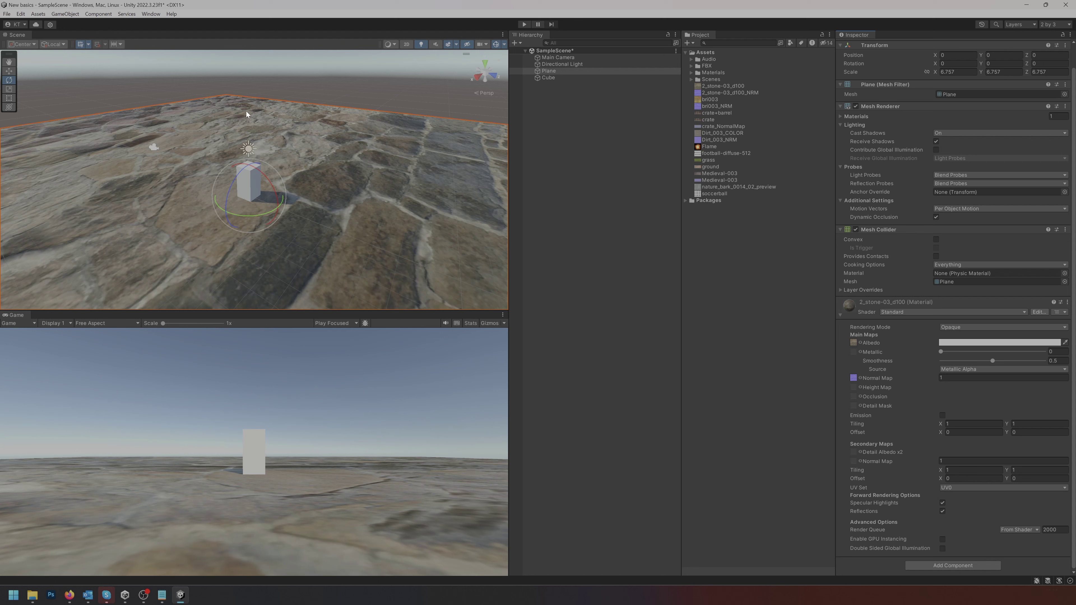
pyautogui.scroll(-5, 226, 130)
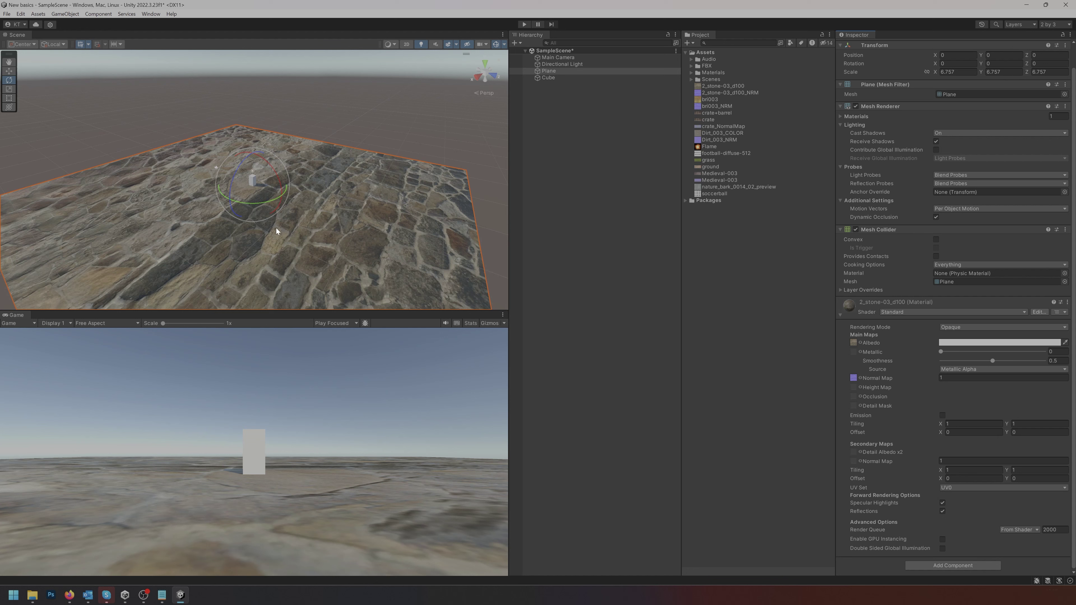
pyautogui.scroll(4, 261, 216)
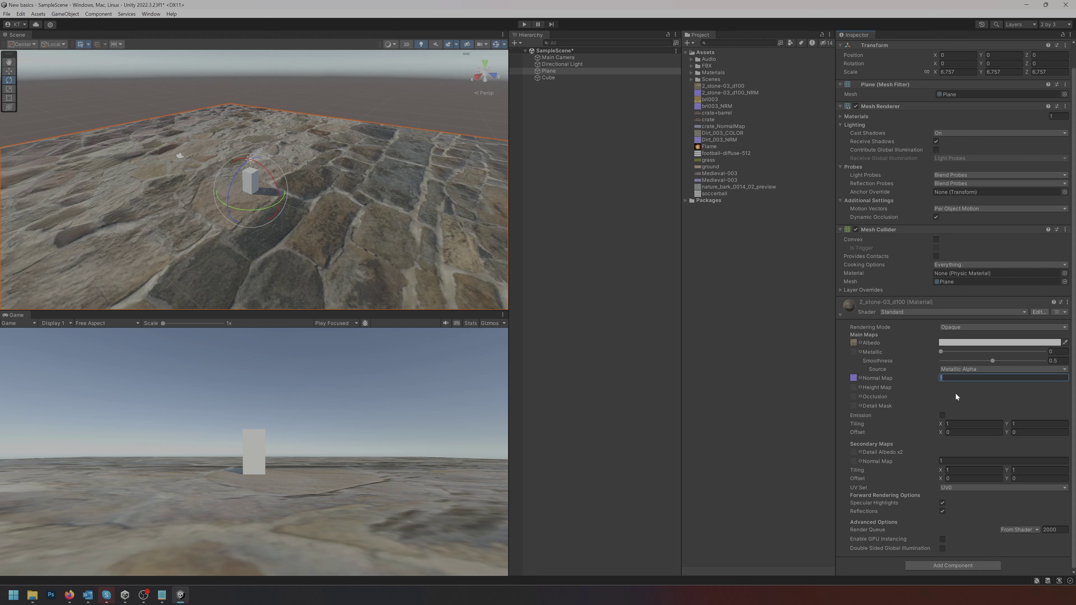
pyautogui.write('5')
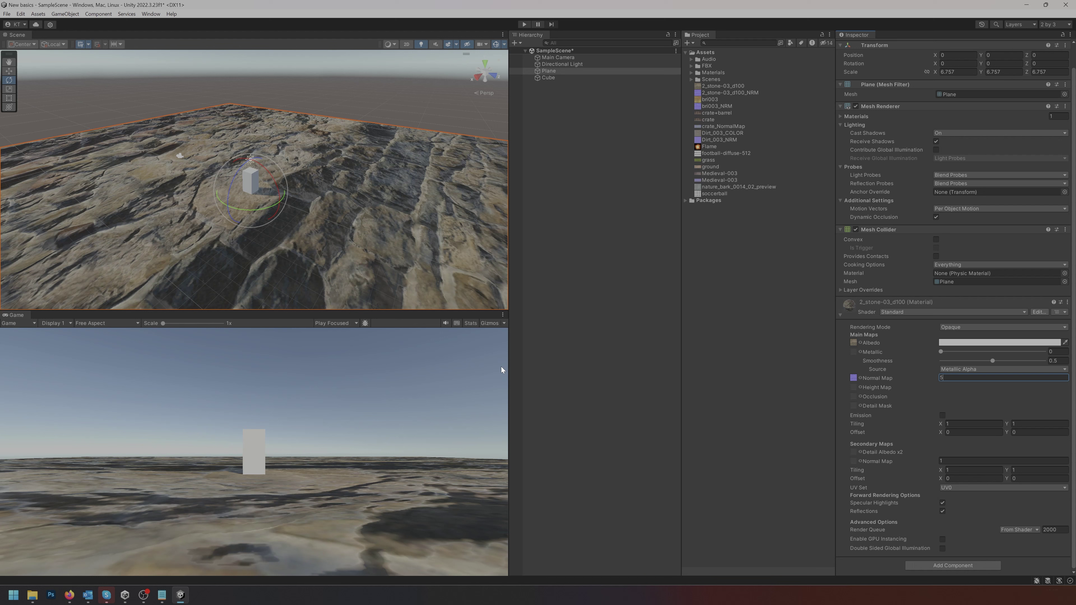
pyautogui.press('BackSpace')
pyautogui.write('1')
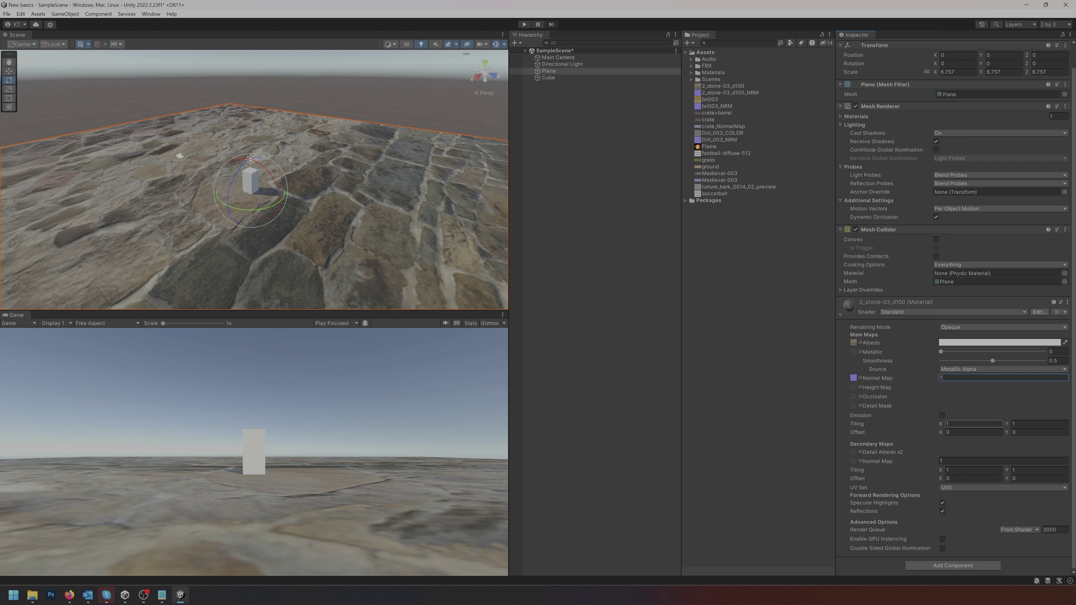
pyautogui.press('Tab')
pyautogui.scroll(-6, 332, 237)
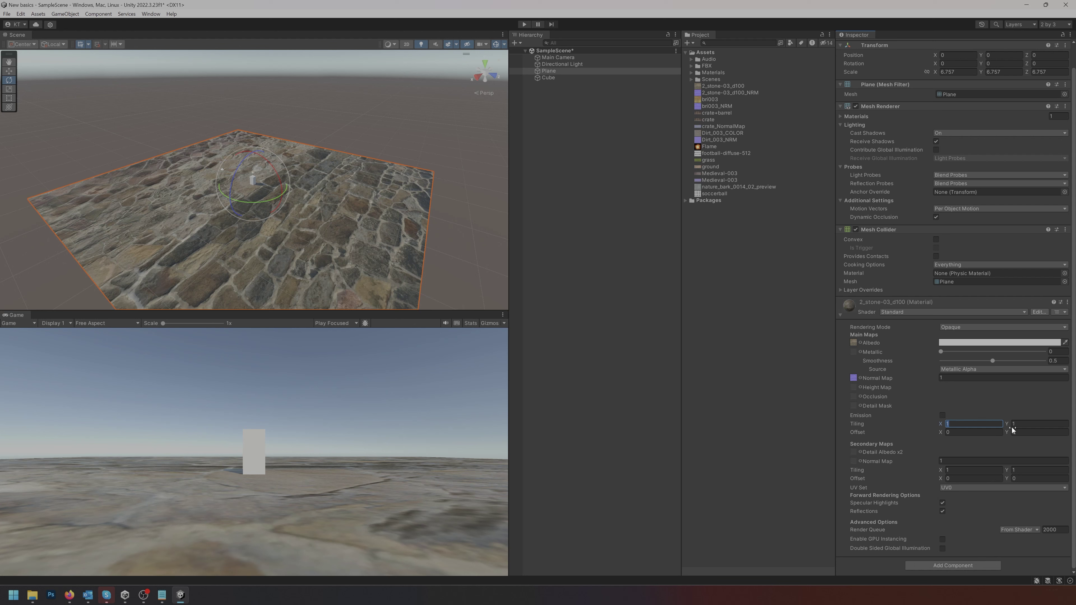
# Set the stone material's Tiling X and Y to 10 and orbit to view the paved Plane
pyautogui.click(1040, 423)
pyautogui.write('10')
pyautogui.press('Tab')
pyautogui.write('10')
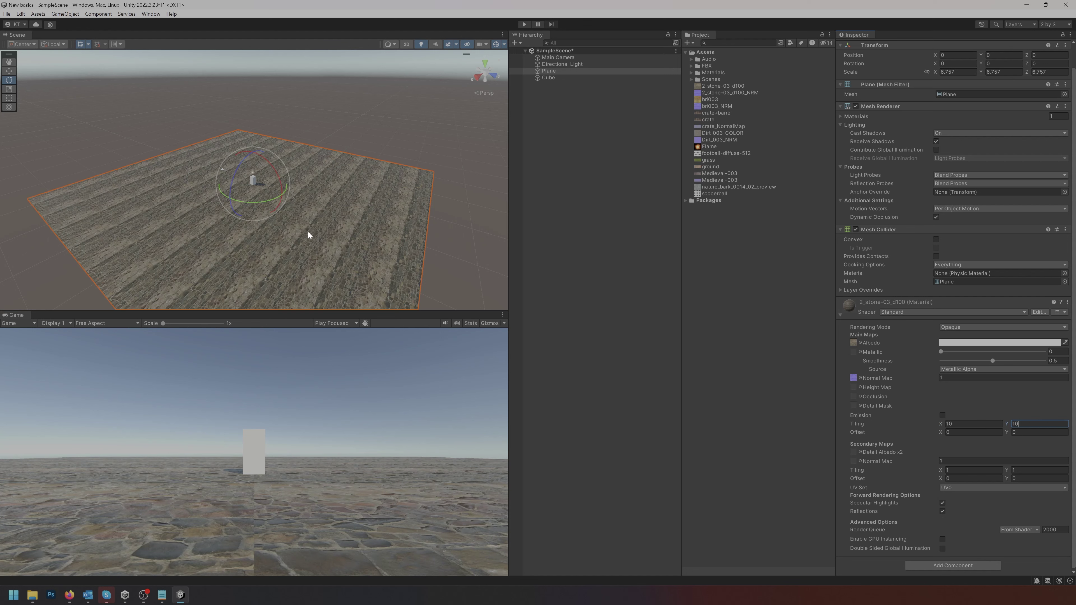
pyautogui.keyDown('alt'); pyautogui.moveTo(308, 235); pyautogui.dragTo(417, 198); pyautogui.keyUp('alt')
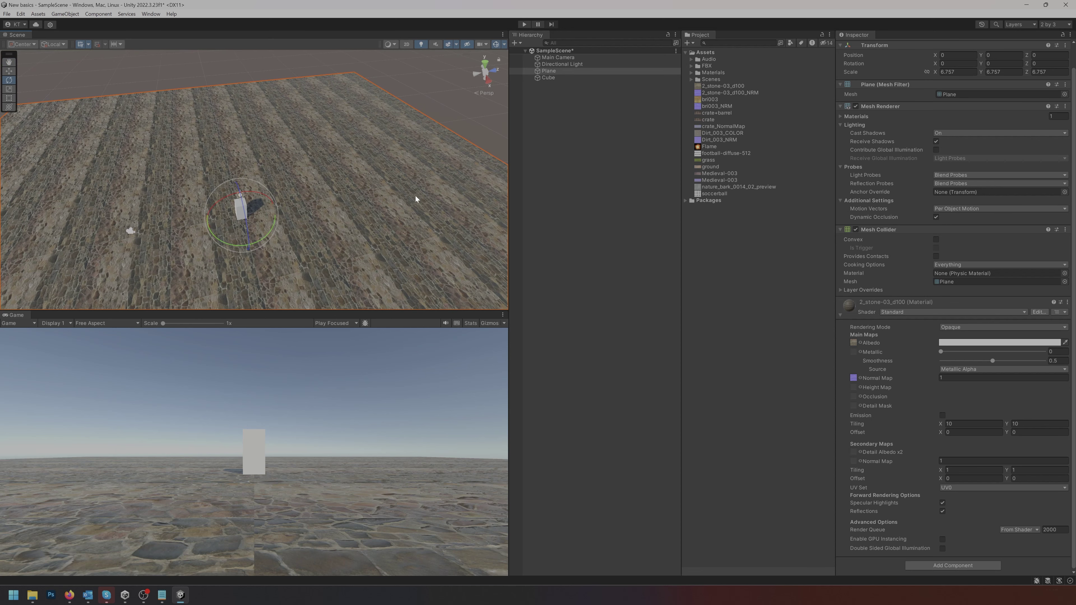